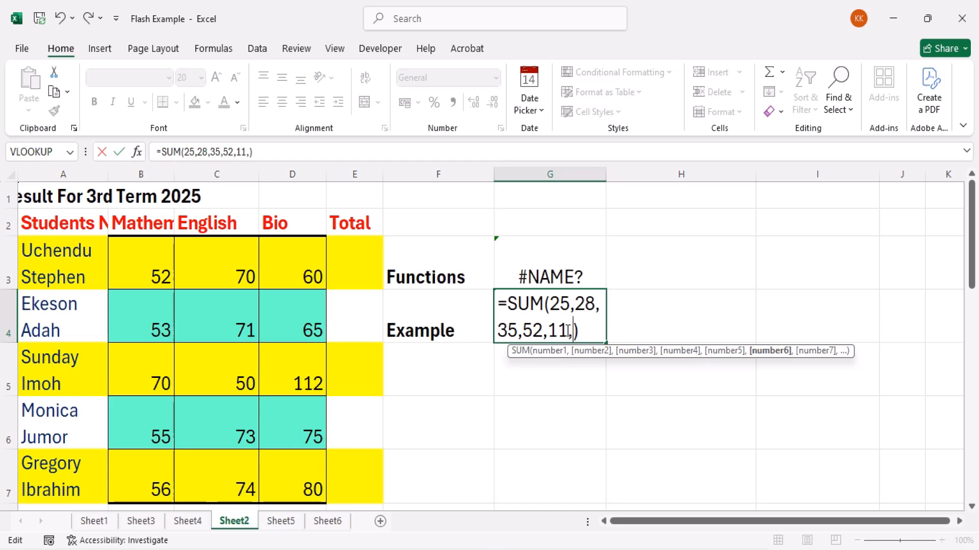
Complete the SUM formula in G4 with 25 as its sixth number and enter it
text(25)
key(Return)
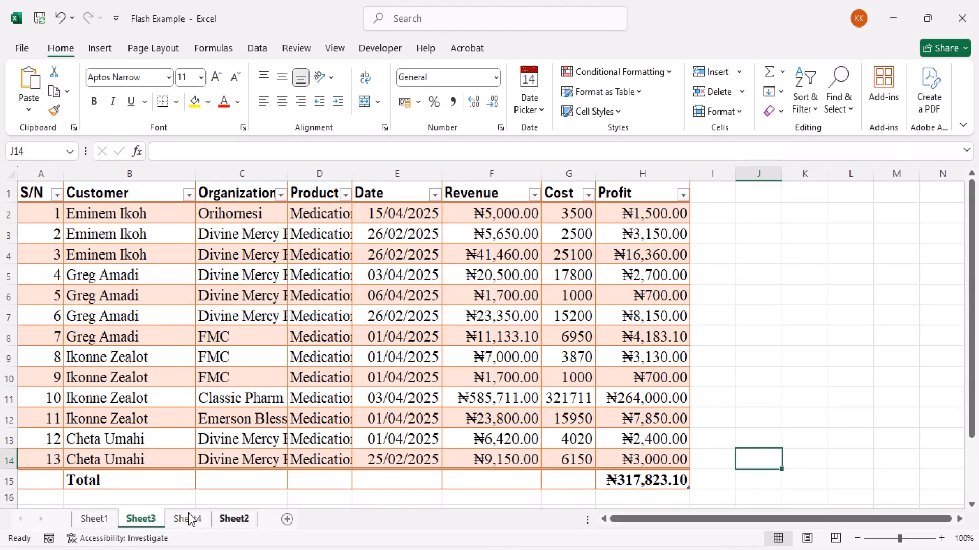
Open Sheet2 and review the three methods listed under Inserting Functions in column H
click(190, 519)
click(231, 521)
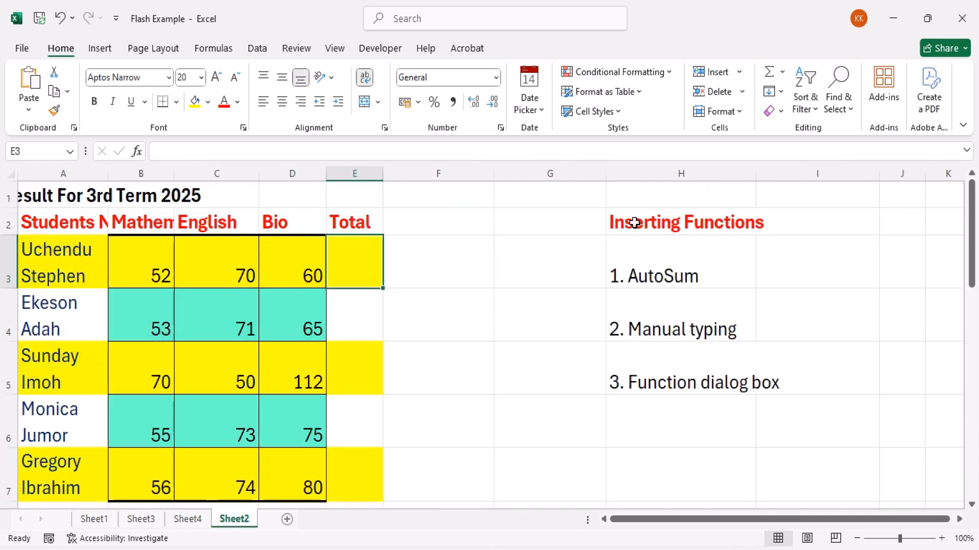
click(655, 223)
click(660, 267)
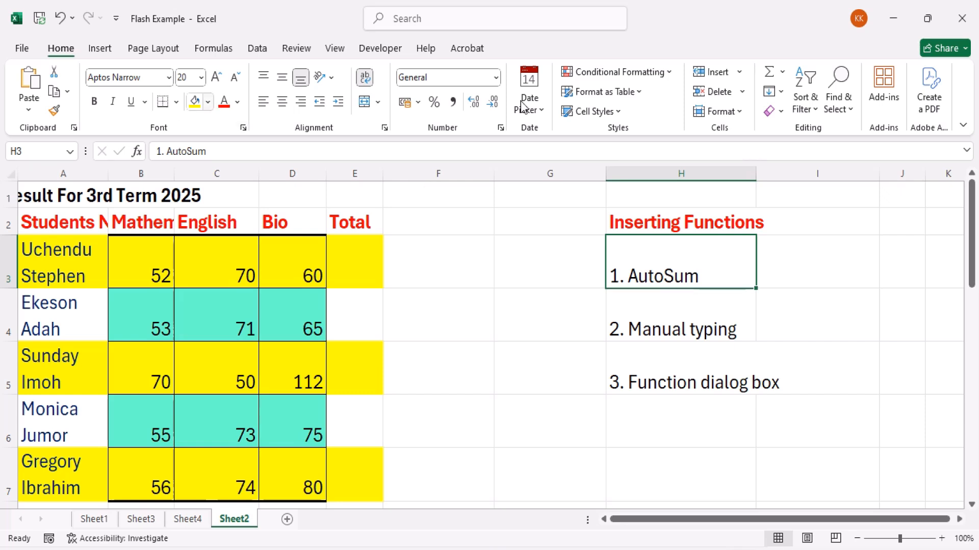
click(782, 77)
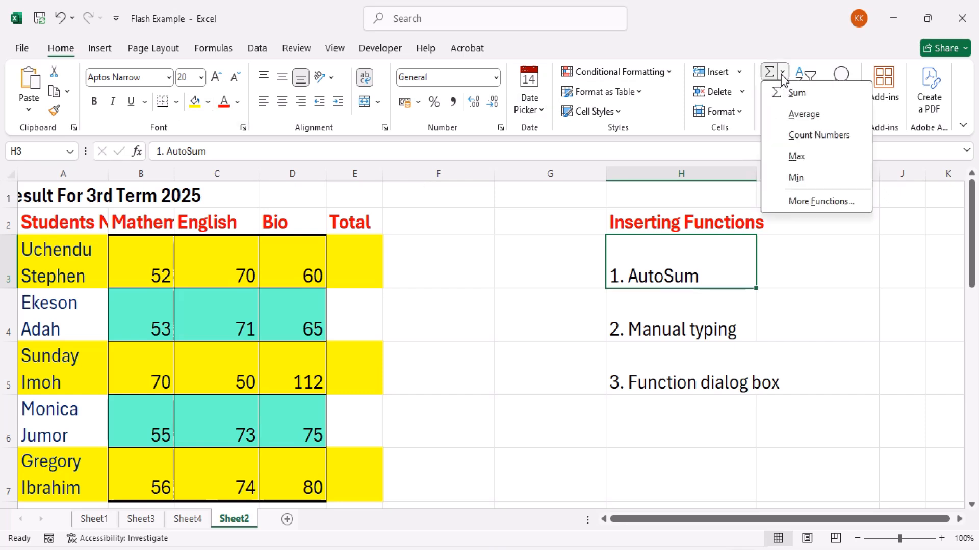
click(683, 310)
click(682, 310)
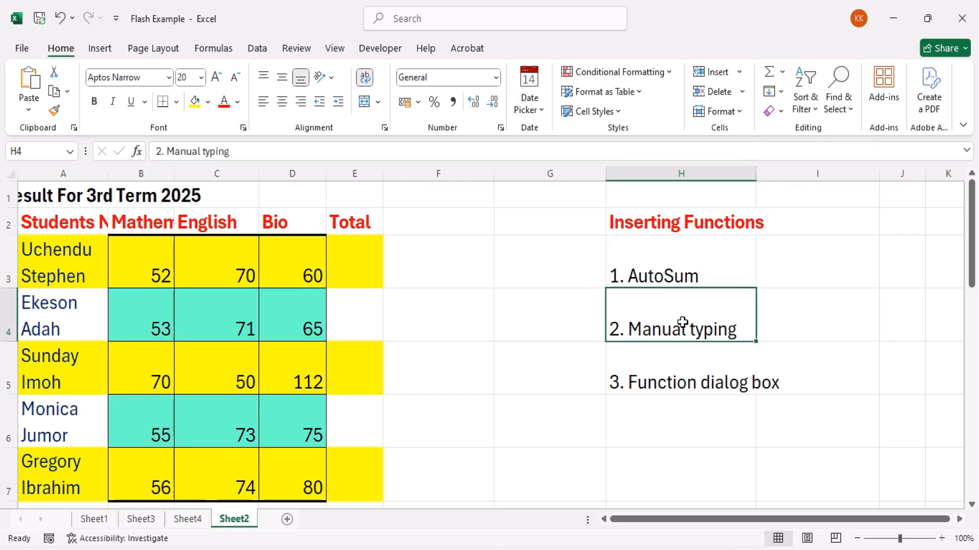
click(683, 366)
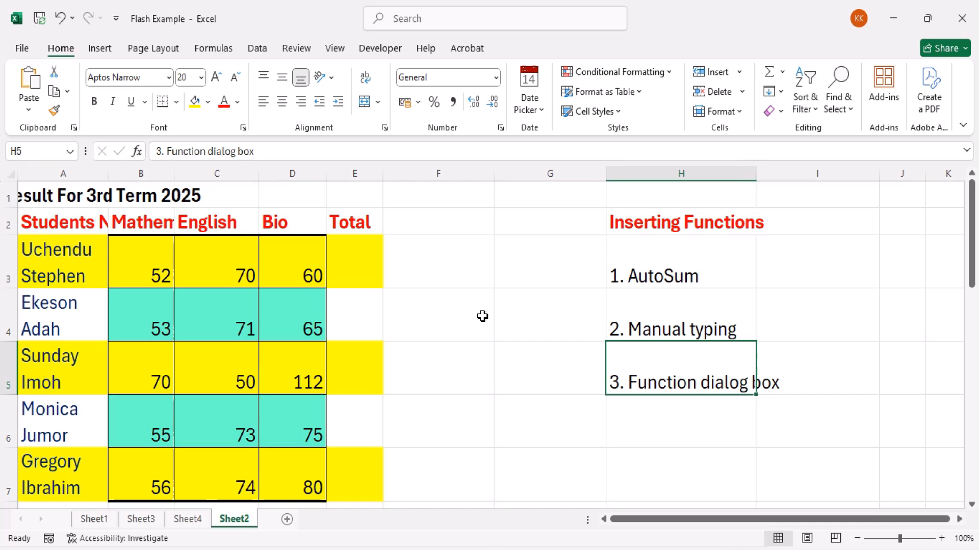
Examine the AutoSum functions offered for the first student's Total cell, E3
click(364, 259)
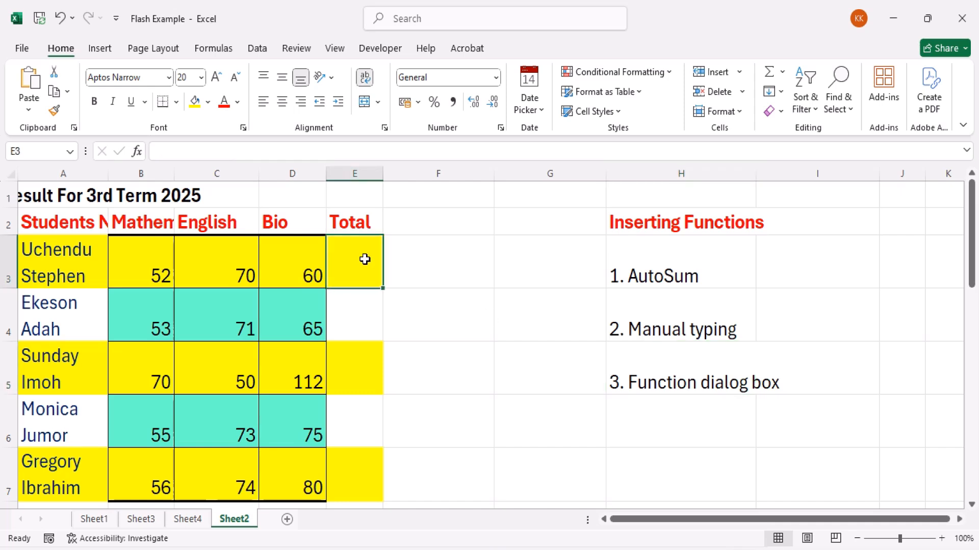
click(653, 274)
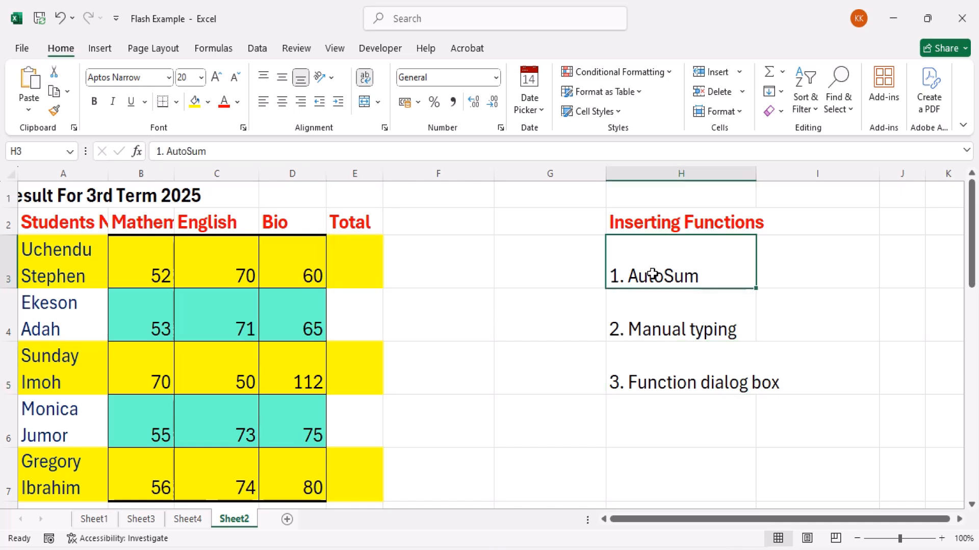
click(349, 264)
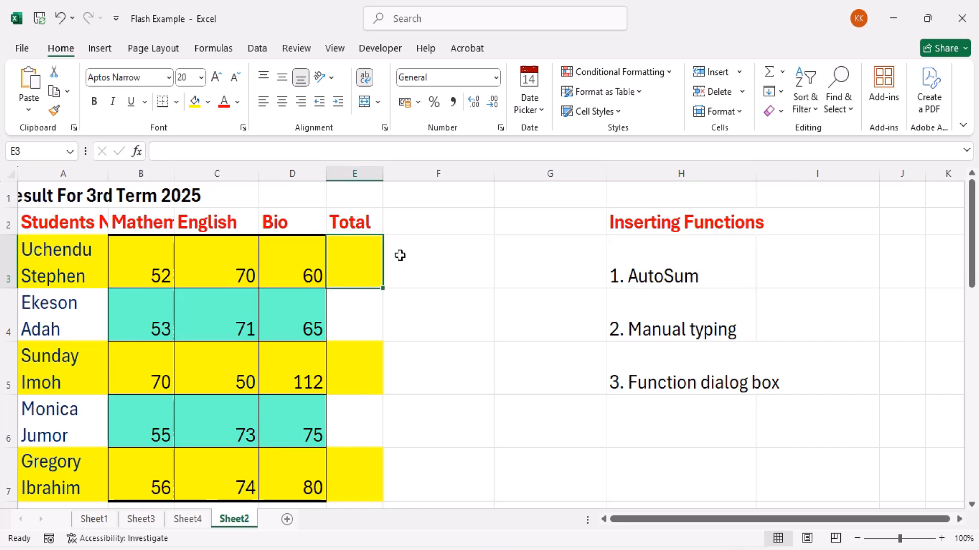
click(783, 73)
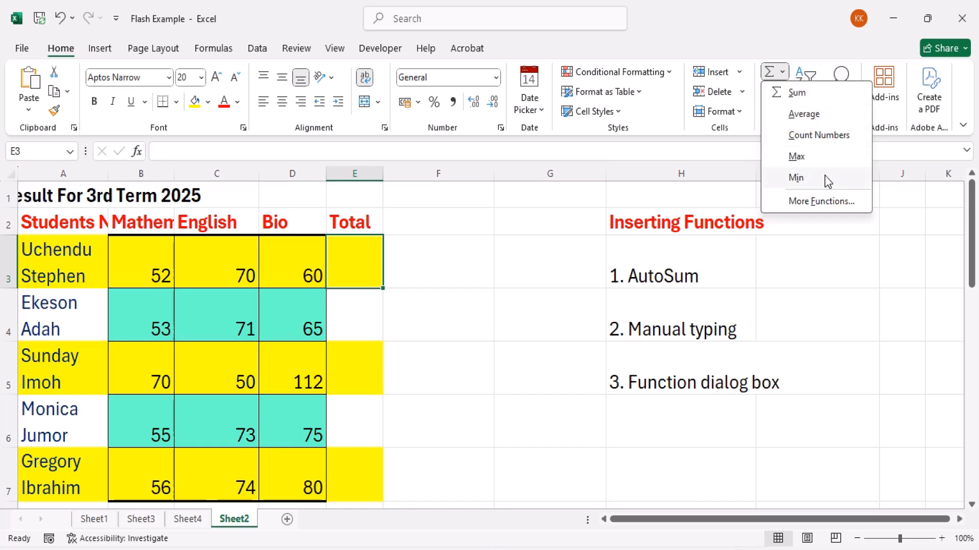
click(736, 138)
click(210, 49)
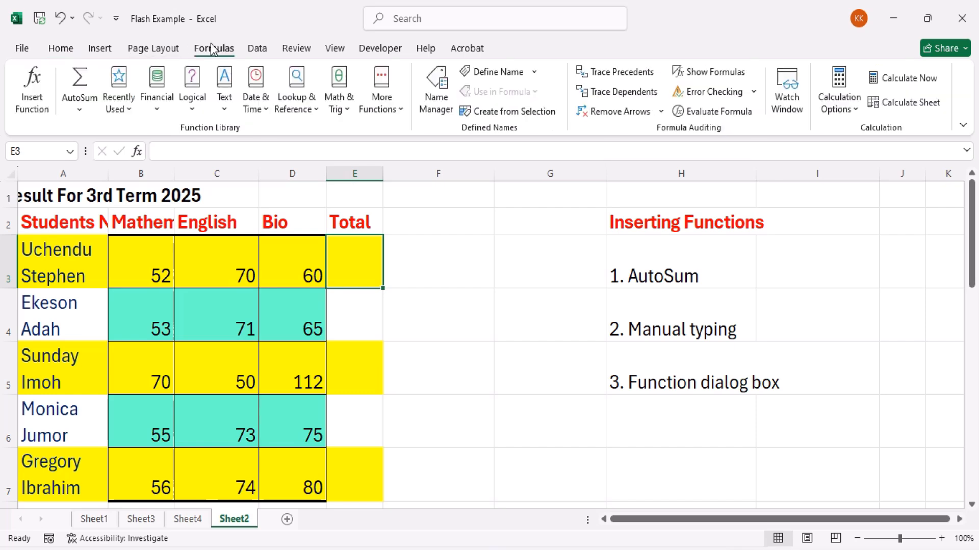
click(77, 109)
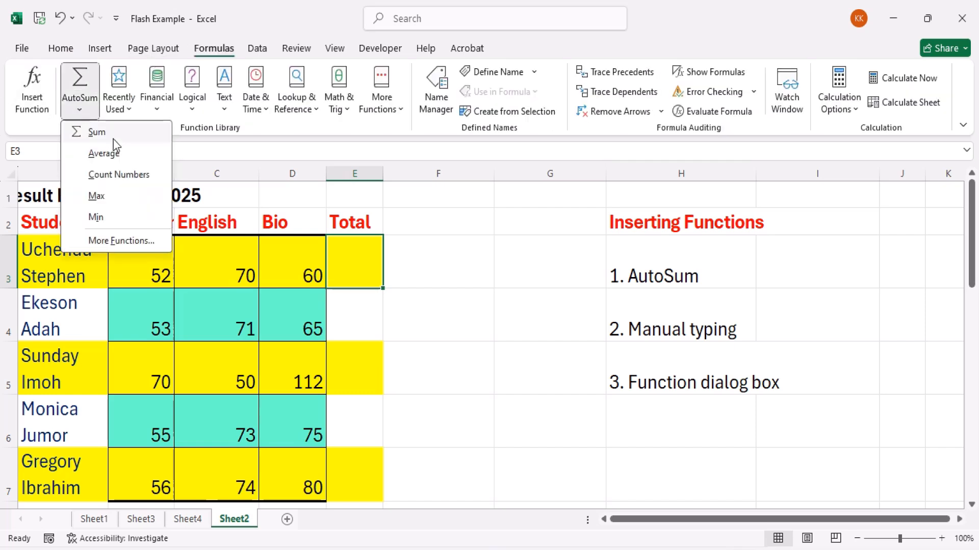
click(445, 239)
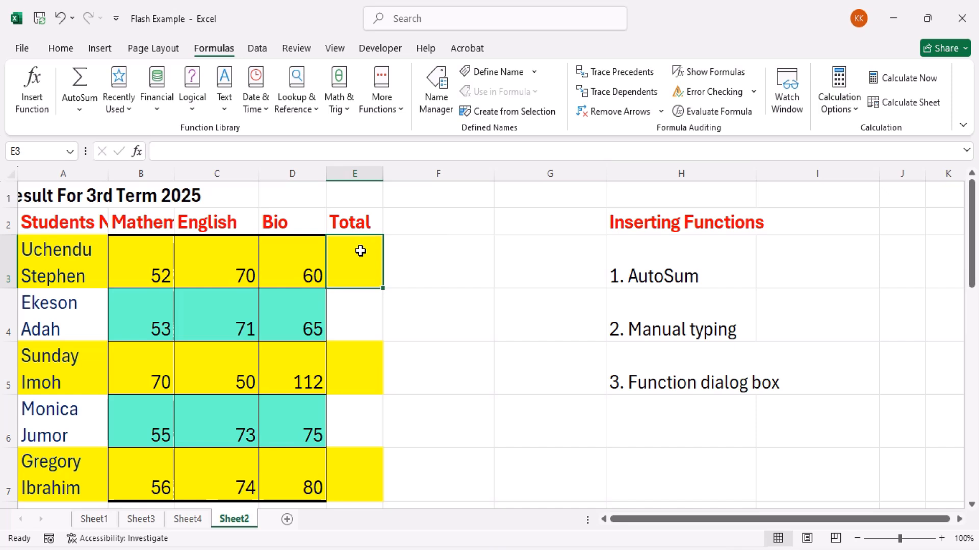
Total the first student's scores in E3 using AutoSum's Sum over B3:D3
click(418, 268)
click(364, 264)
click(84, 113)
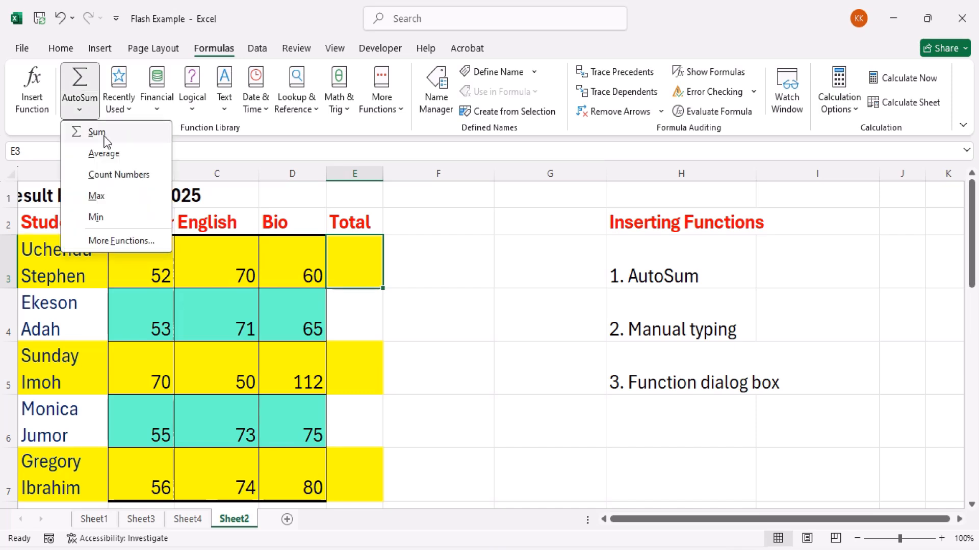
click(96, 134)
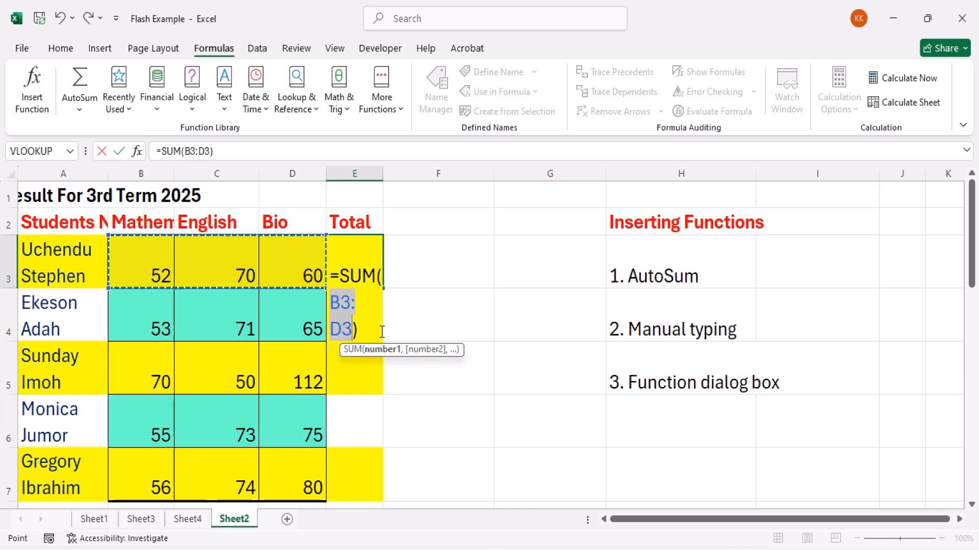
key(Return)
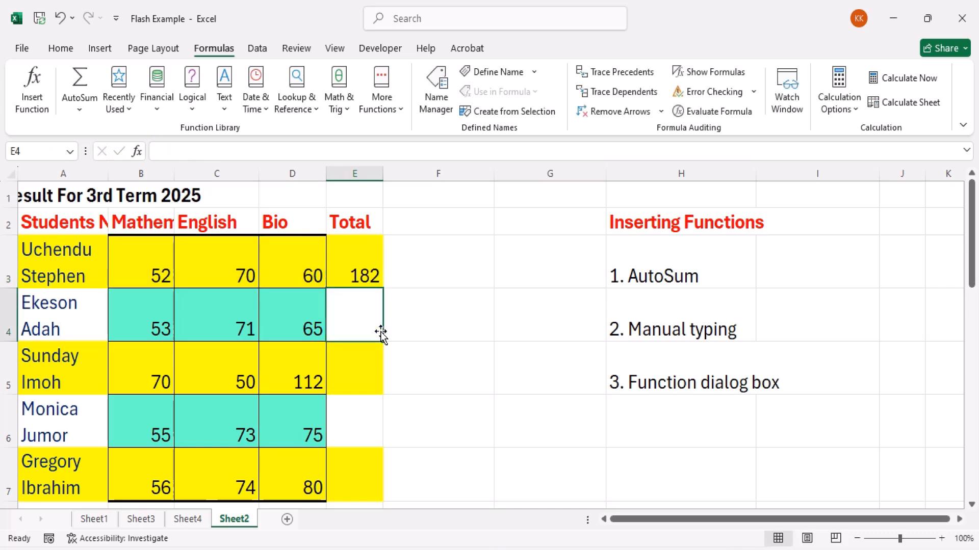
Try filling the E3 total formula down through E7 and undo the fill
click(367, 278)
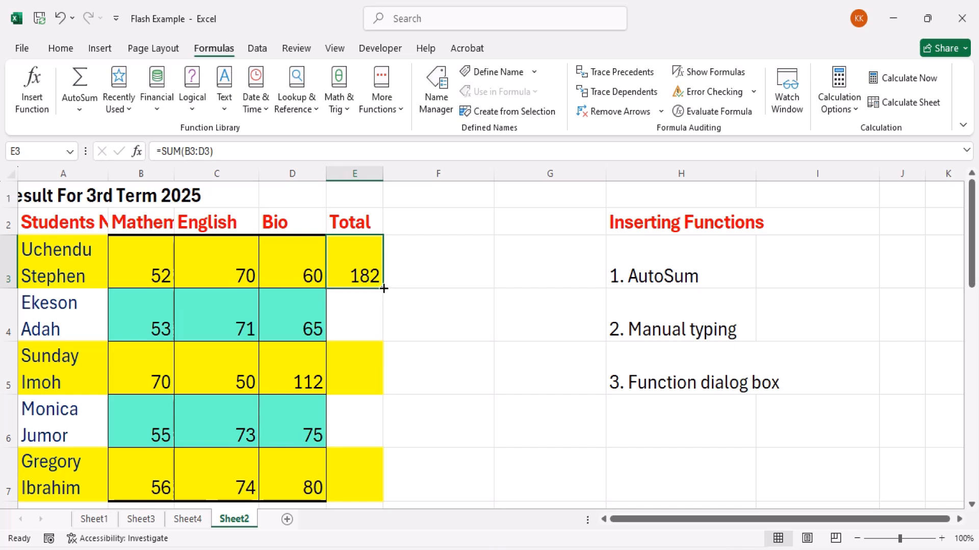
drag(384, 288, 377, 488)
key(ctrl+z)
Try an AutoSum Average of E3 in E4, and undo the formulas in both E4 and E3
click(363, 318)
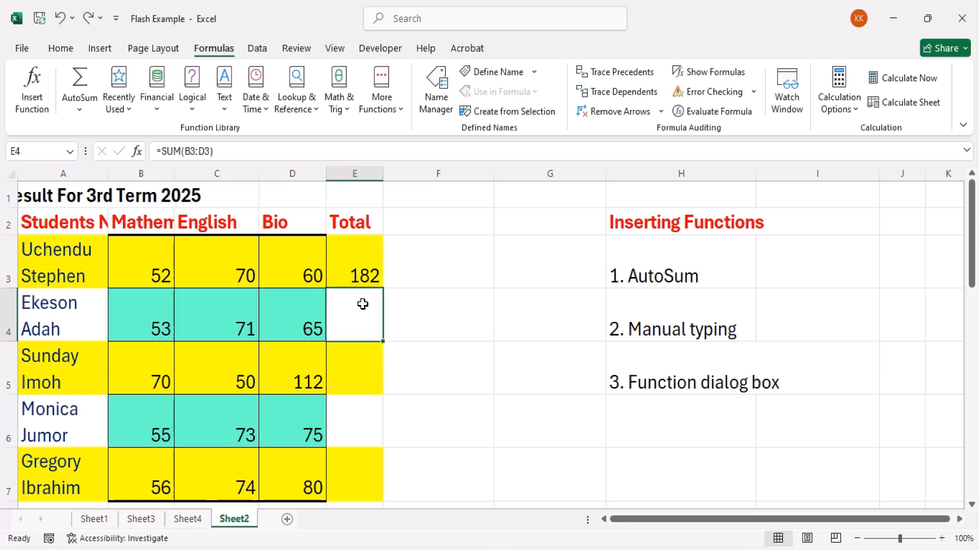
click(80, 112)
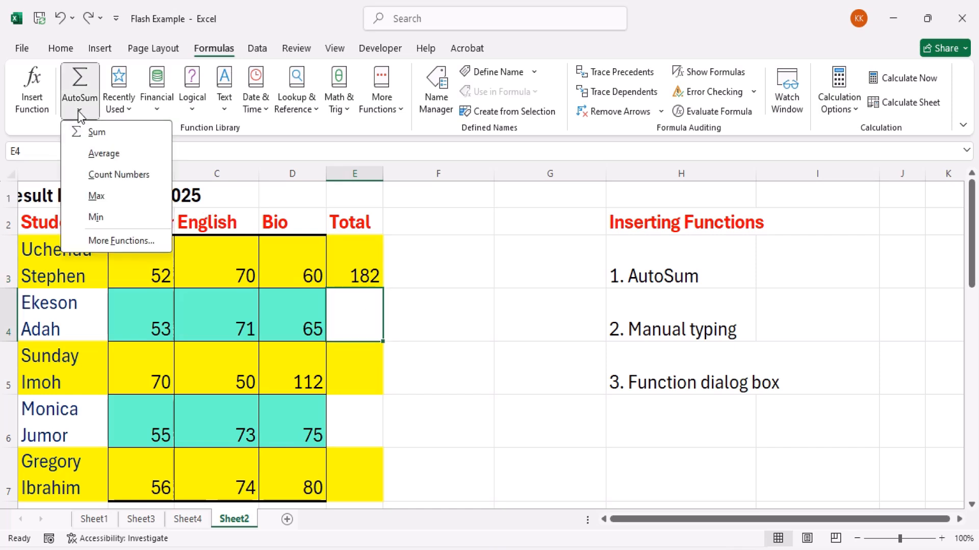
click(113, 155)
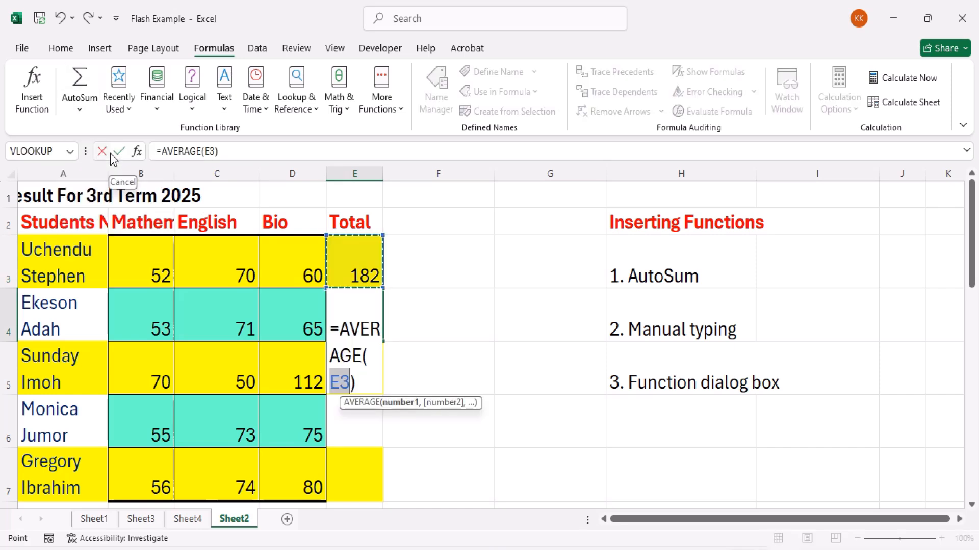
key(Return)
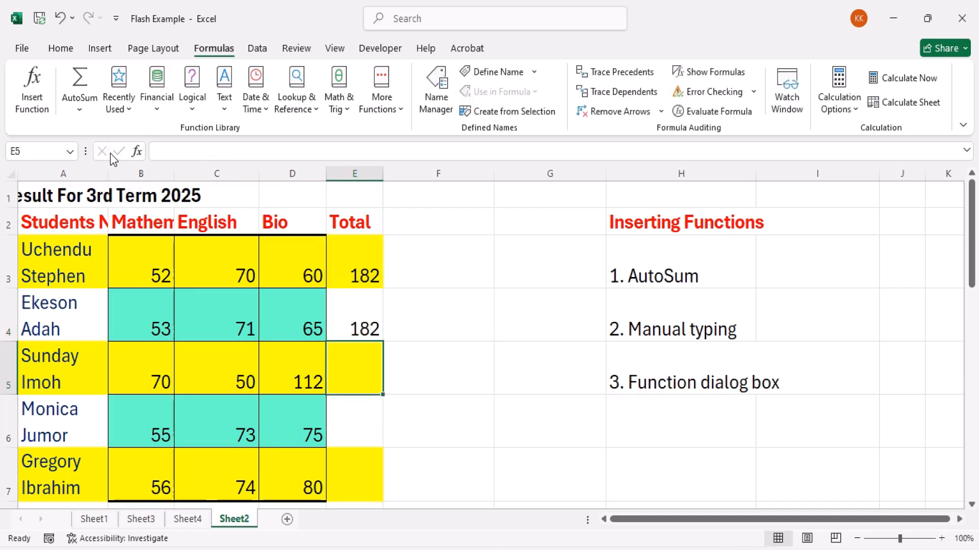
key(ctrl+z)
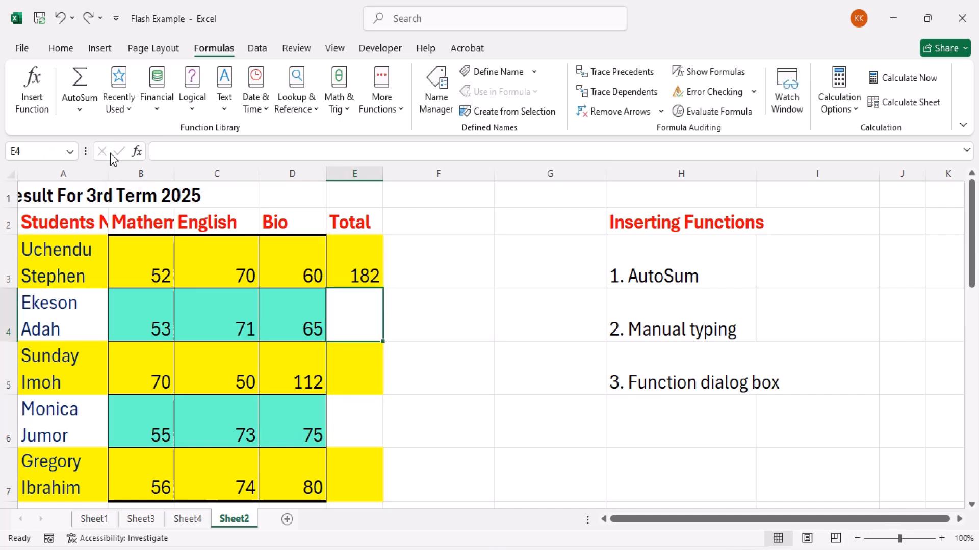
key(ctrl+z)
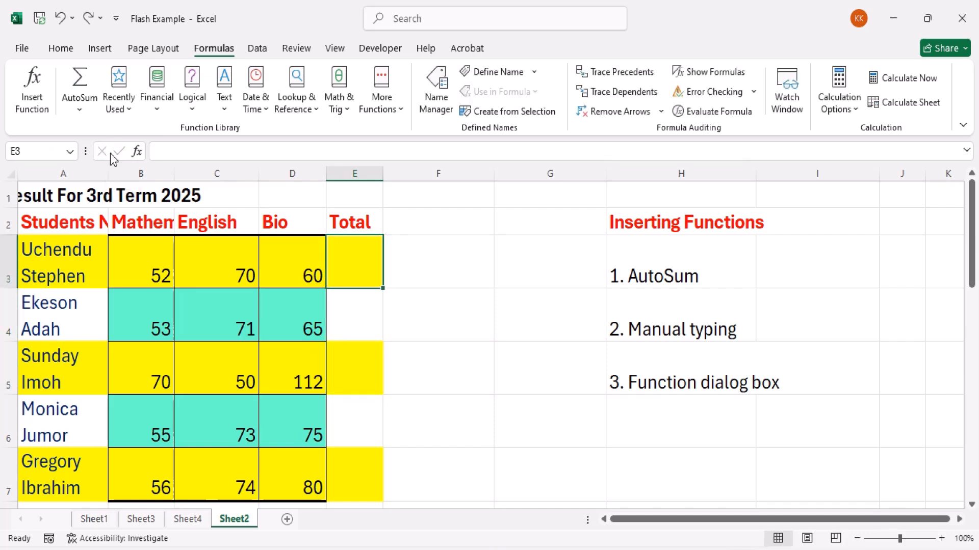
click(80, 113)
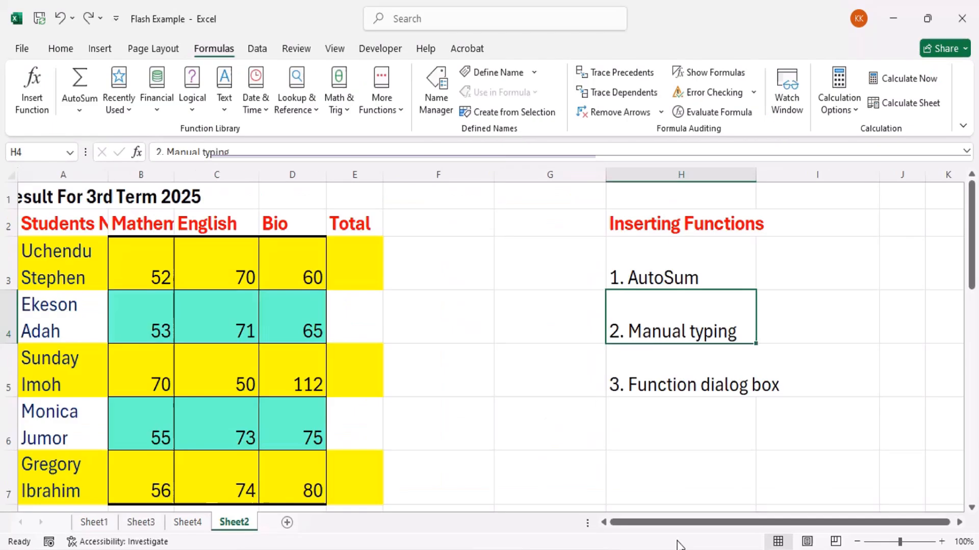
click(471, 374)
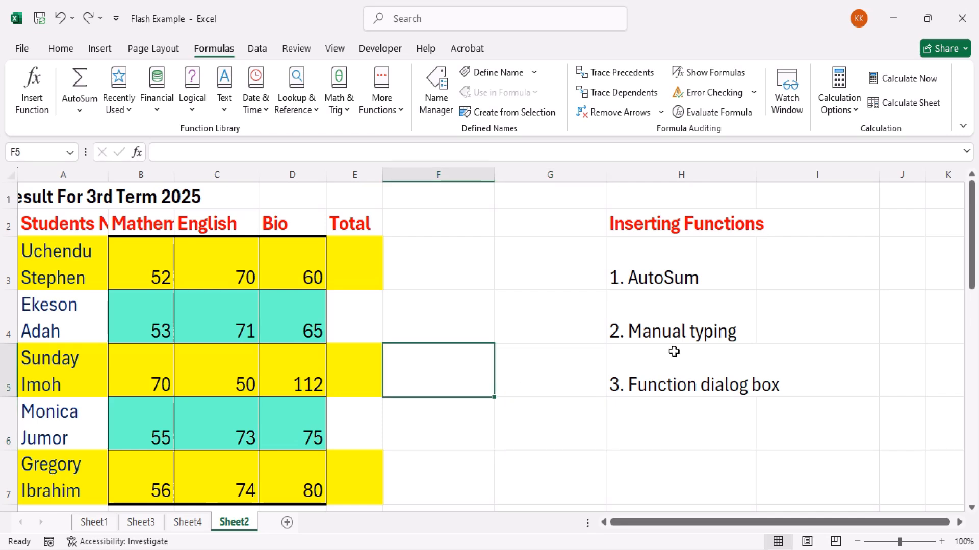
click(674, 327)
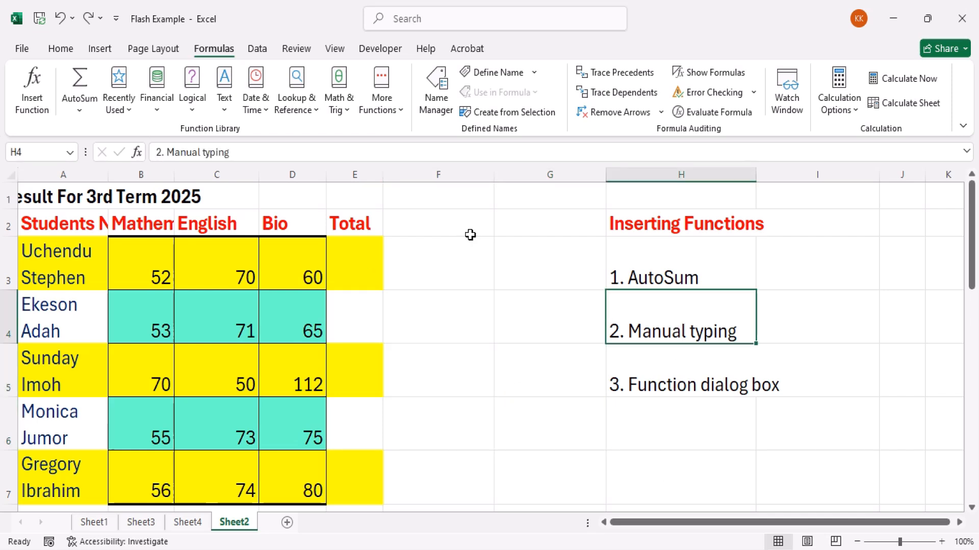
click(77, 109)
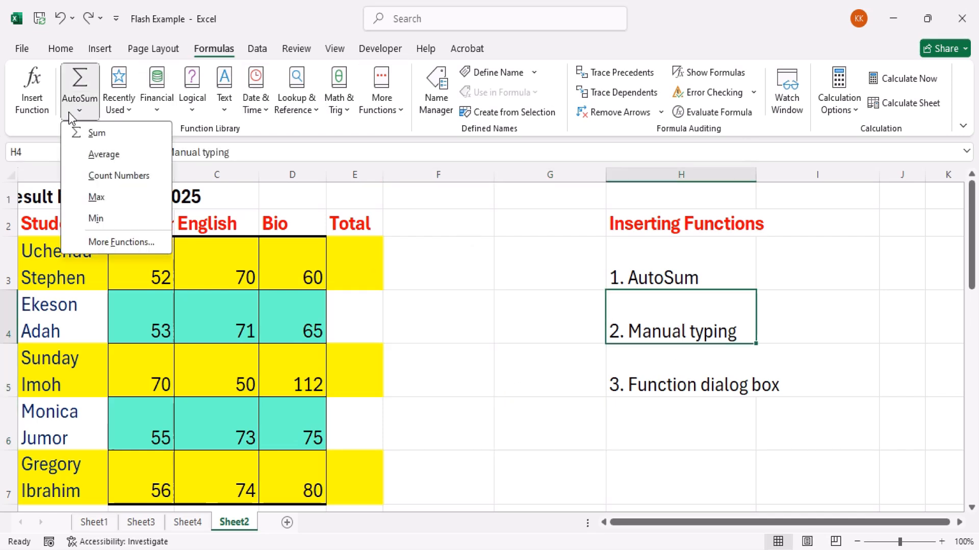
click(357, 243)
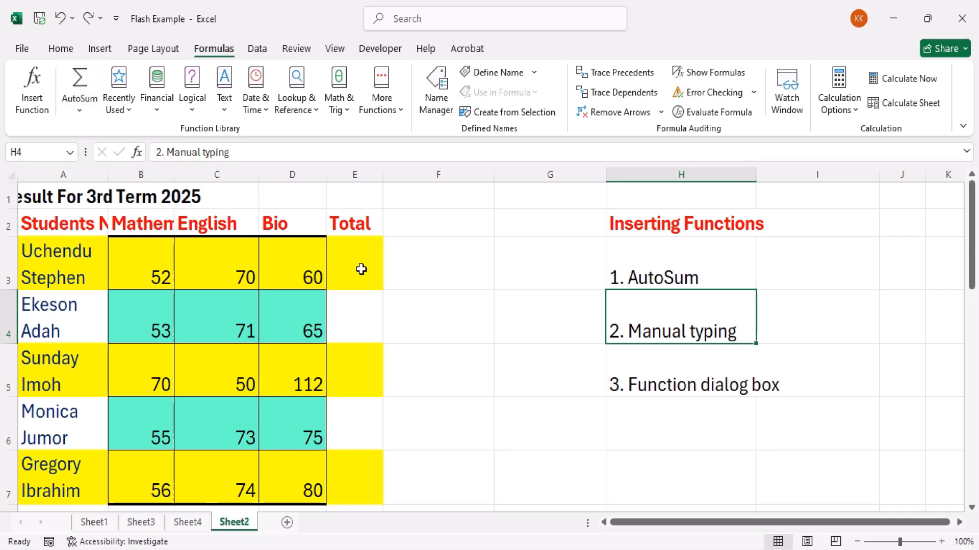
Begin a formula in the first student's Total cell, E3, with =ave
click(360, 267)
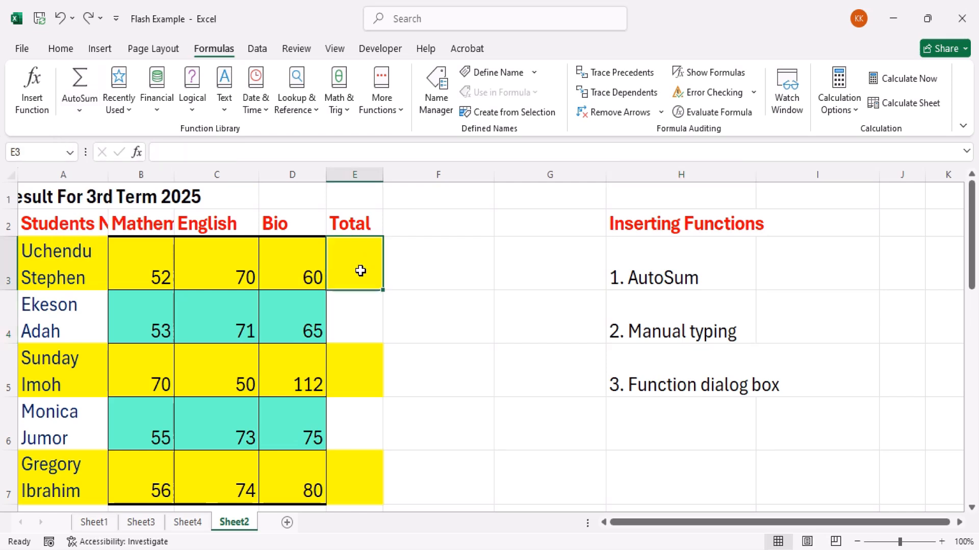
click(61, 49)
click(399, 260)
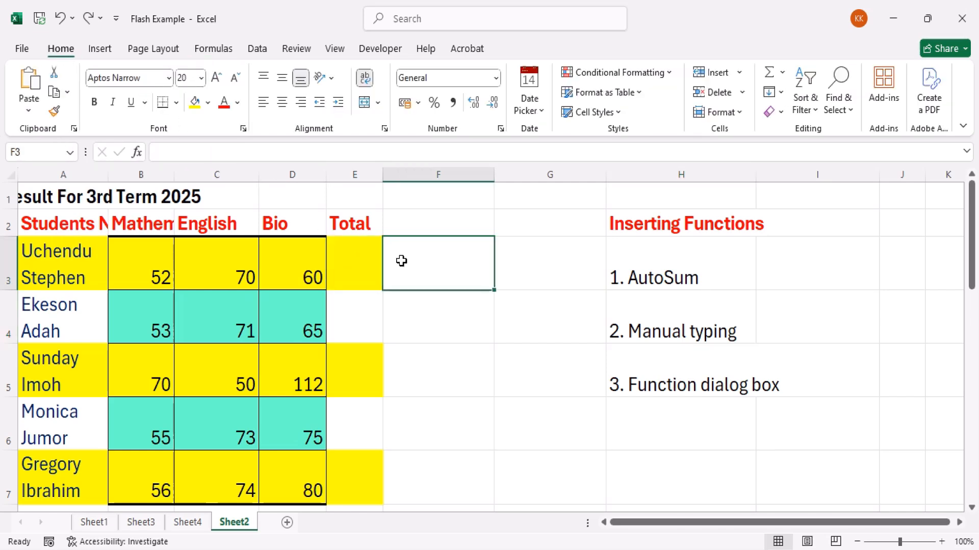
click(362, 261)
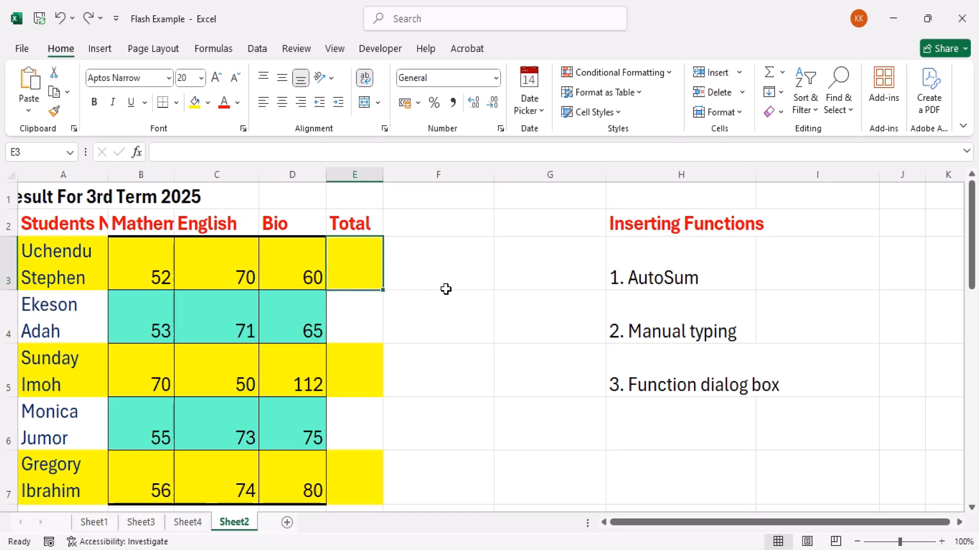
text(=)
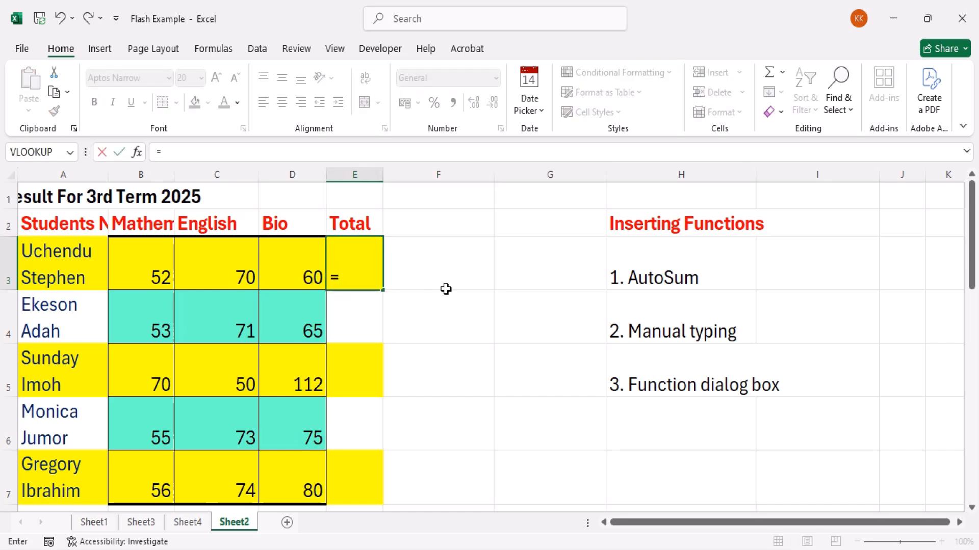
text(ave)
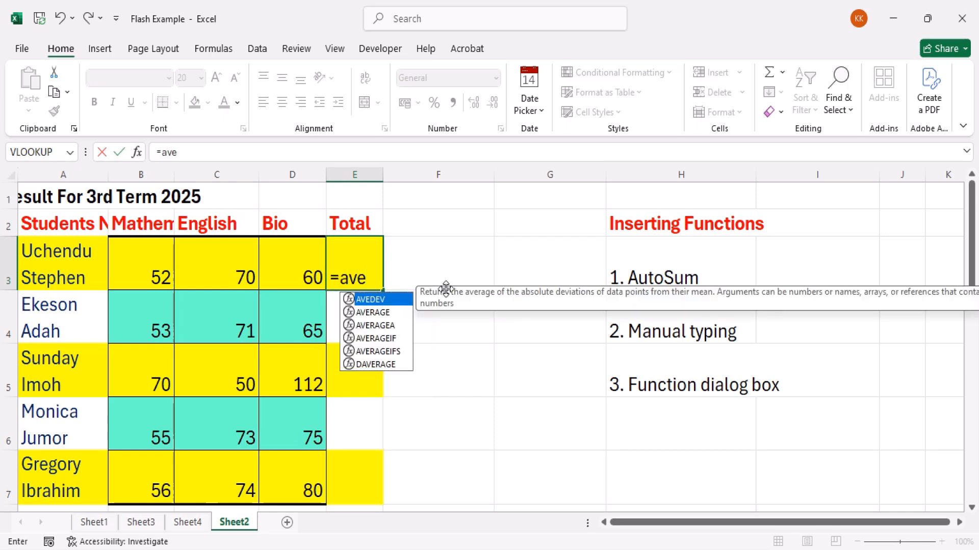
Try inserting AVERAGE from the suggested functions in E3, and cut the formula back to =AVE
key(Down)
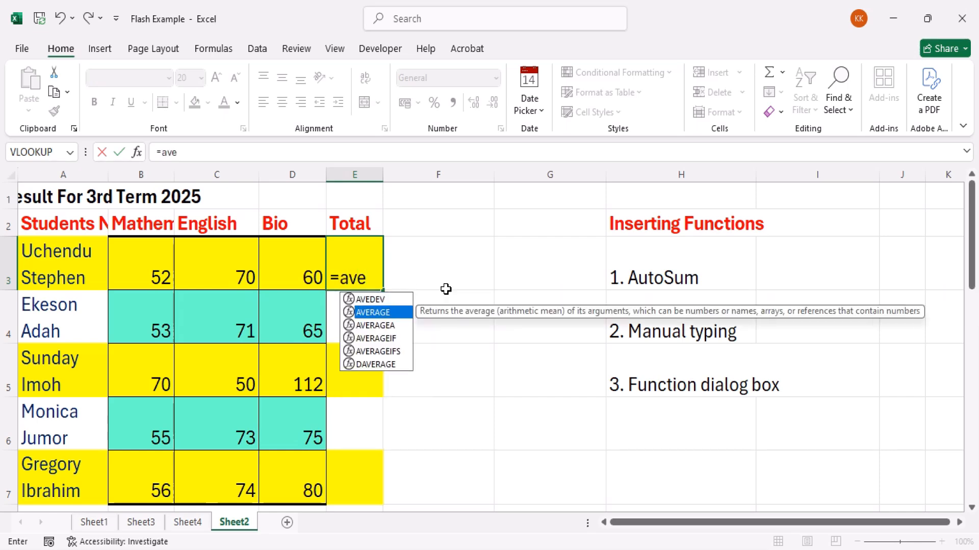
key(Down)
key(Down)
key(Down)
key(Down)
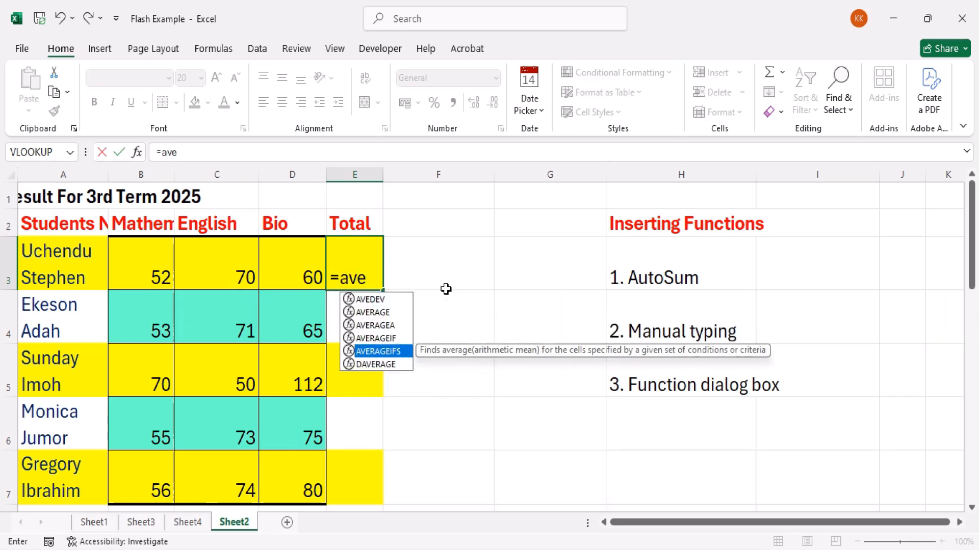
key(Up)
key(Up)
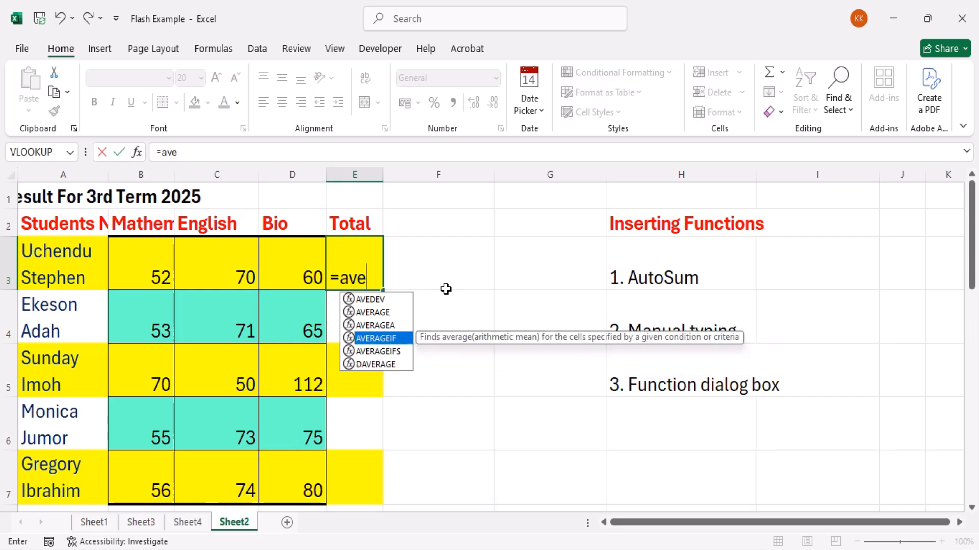
key(Up)
key(BackSpace)
key(Down)
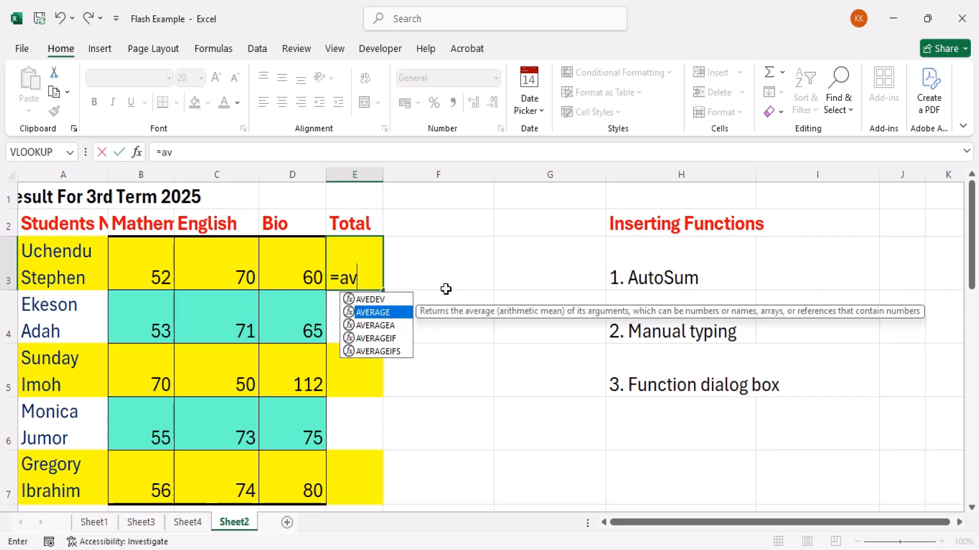
double_click(391, 313)
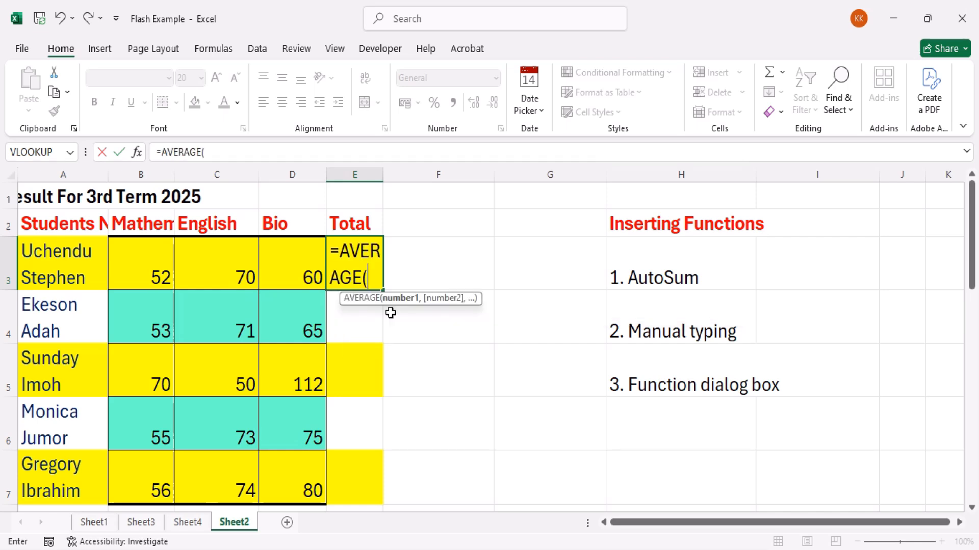
key(BackSpace)
key(BackSpace)
key(BackSpace)
key(BackSpace)
key(BackSpace)
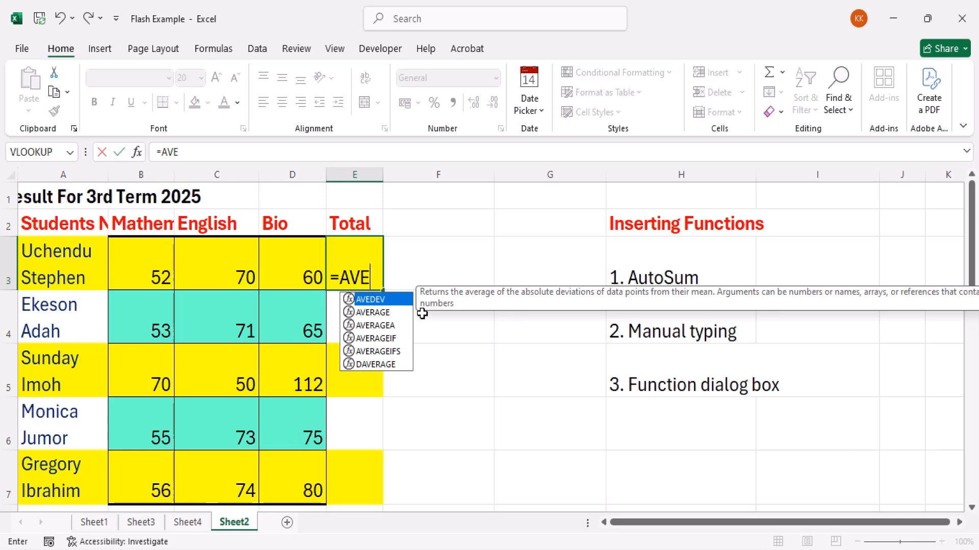
Complete the function name in E3 as AVERAGE from the suggested functions
key(Down)
key(Down)
key(Down)
key(Down)
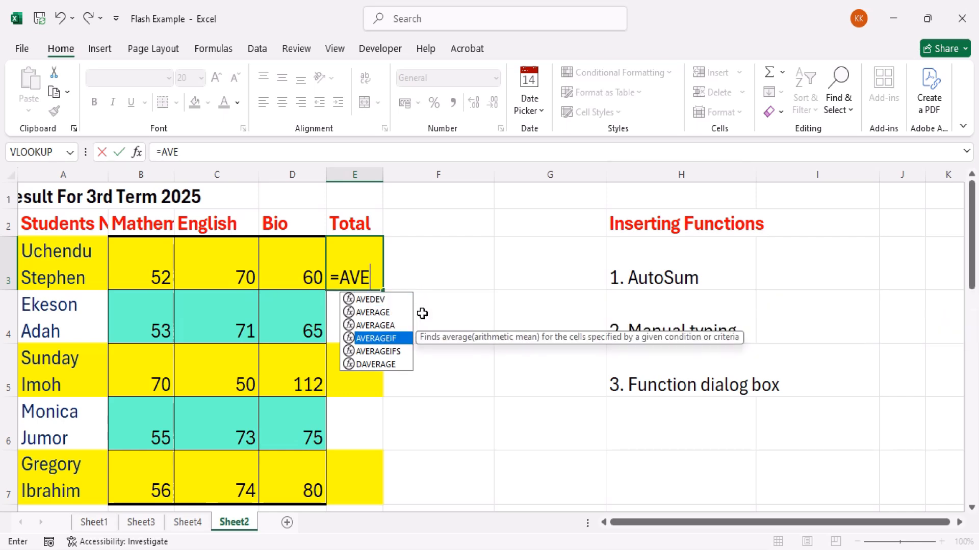
key(Up)
key(Up)
key(Up)
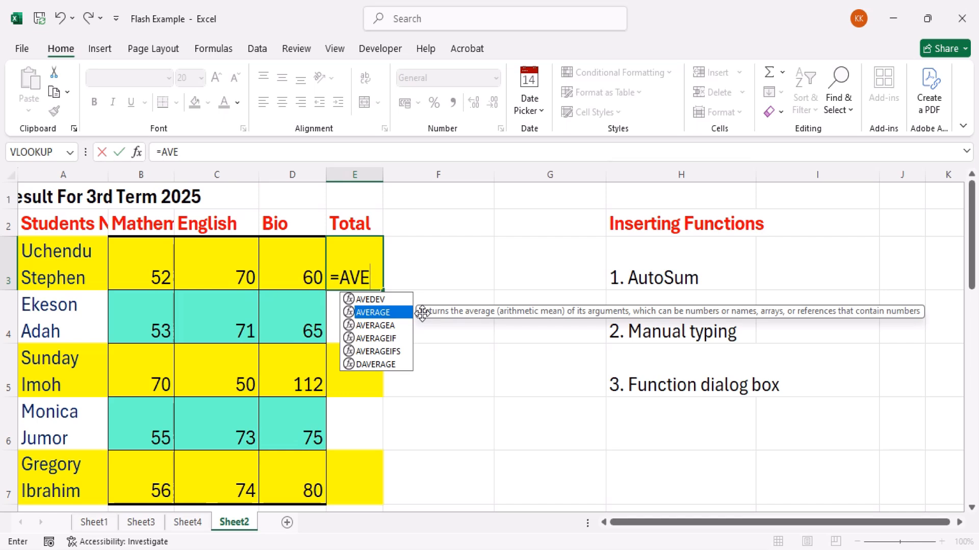
key(Tab)
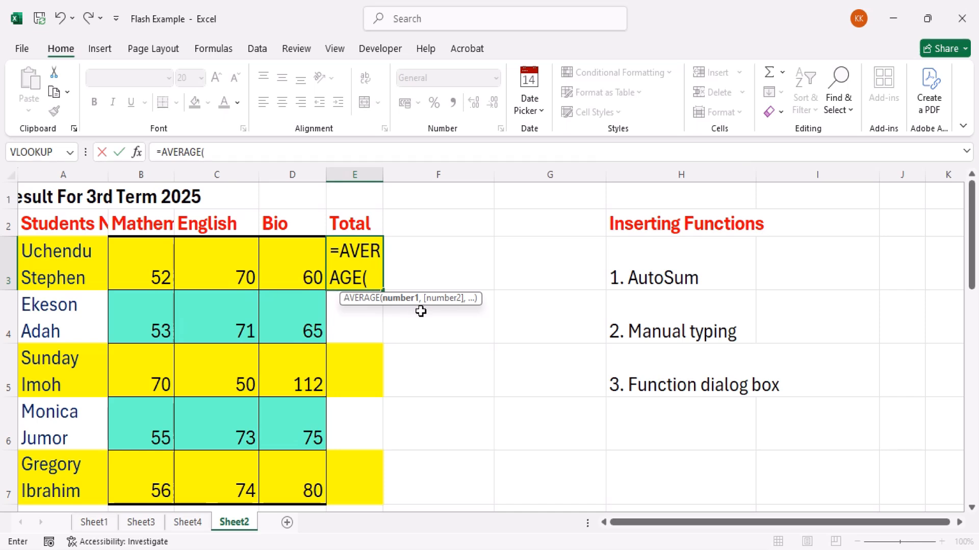
Give the AVERAGE function the separate arguments b3, c3 and d3, close the bracket, and enter the formula in E3
text(b3)
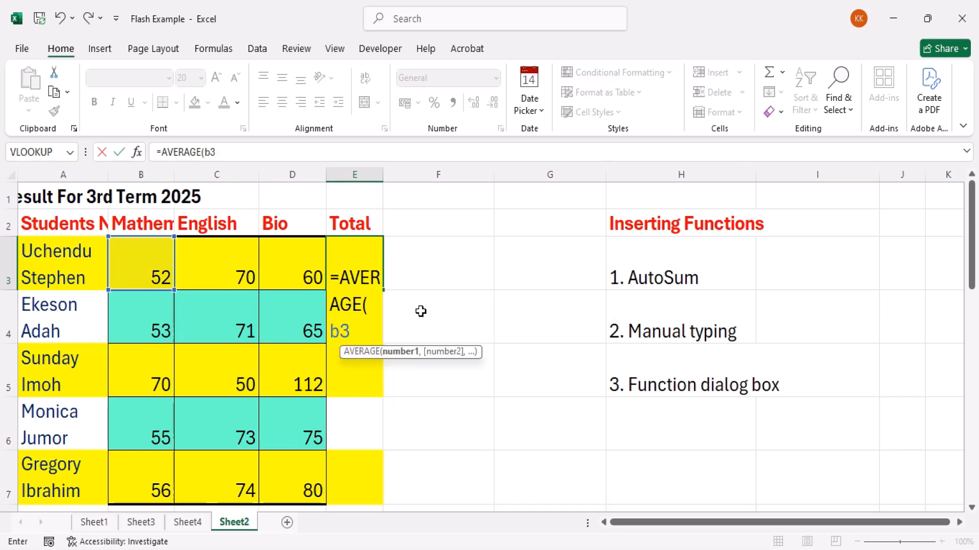
text(,)
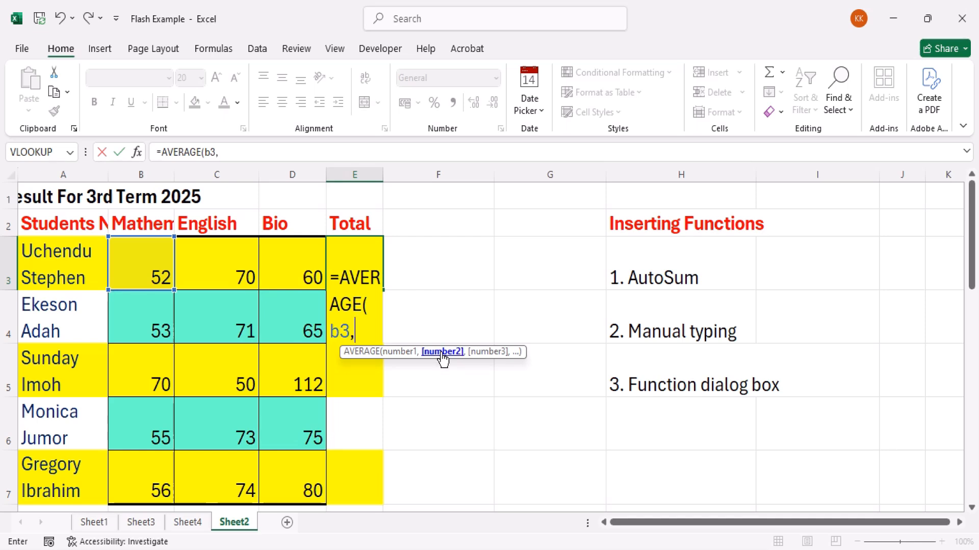
text(c3)
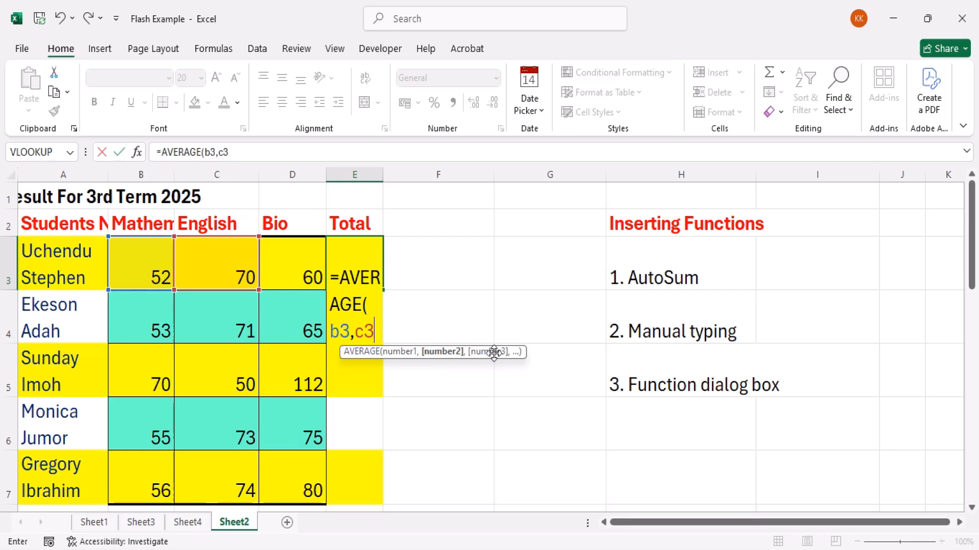
text(d3)
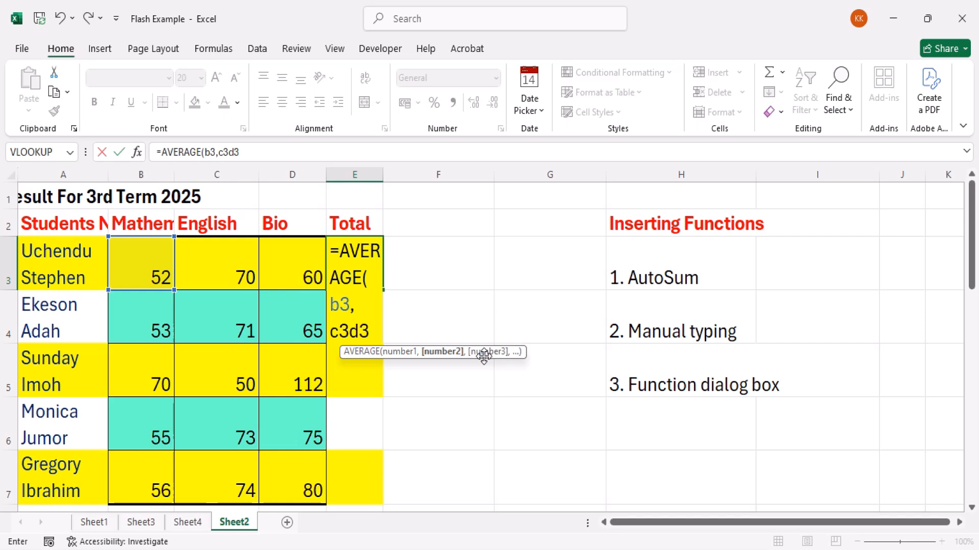
key(BackSpace)
key(BackSpace)
text(,)
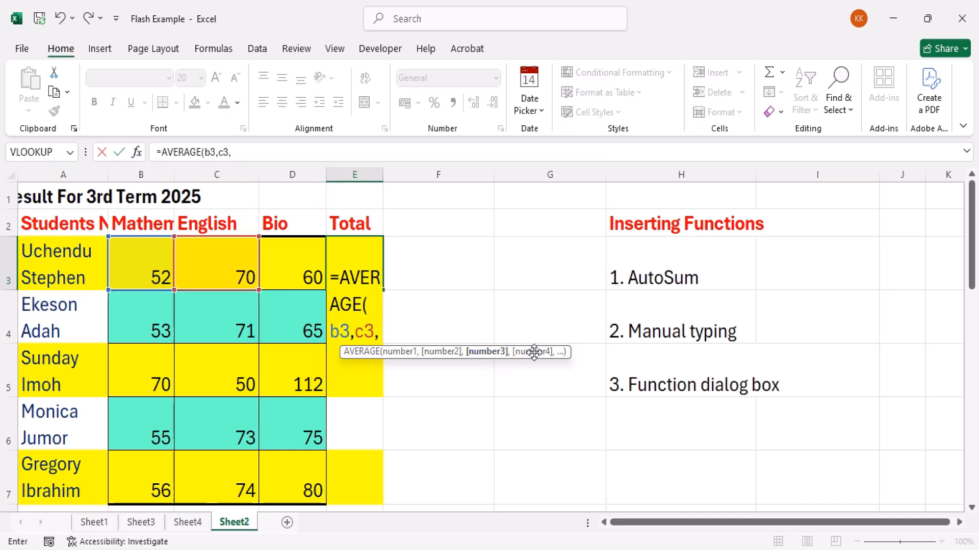
text(d3)
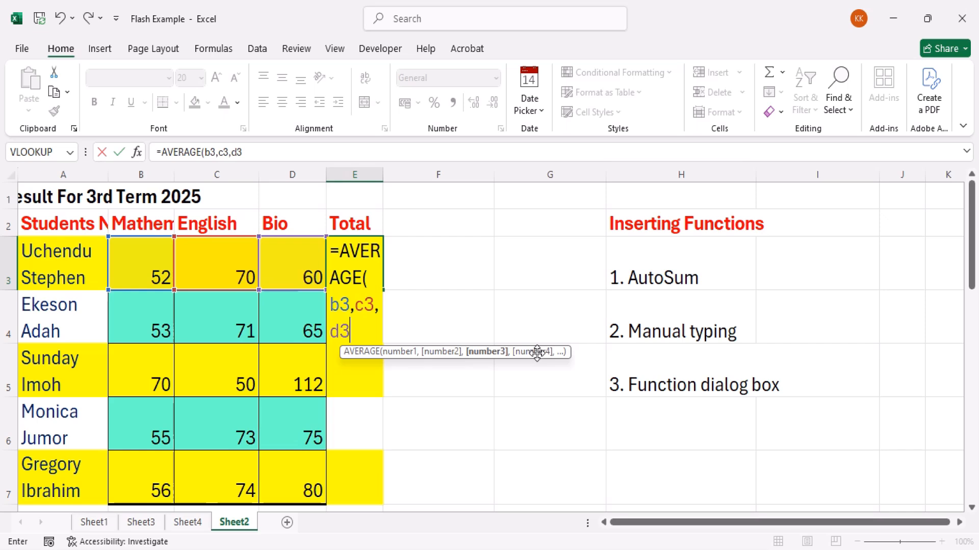
text())
key(Return)
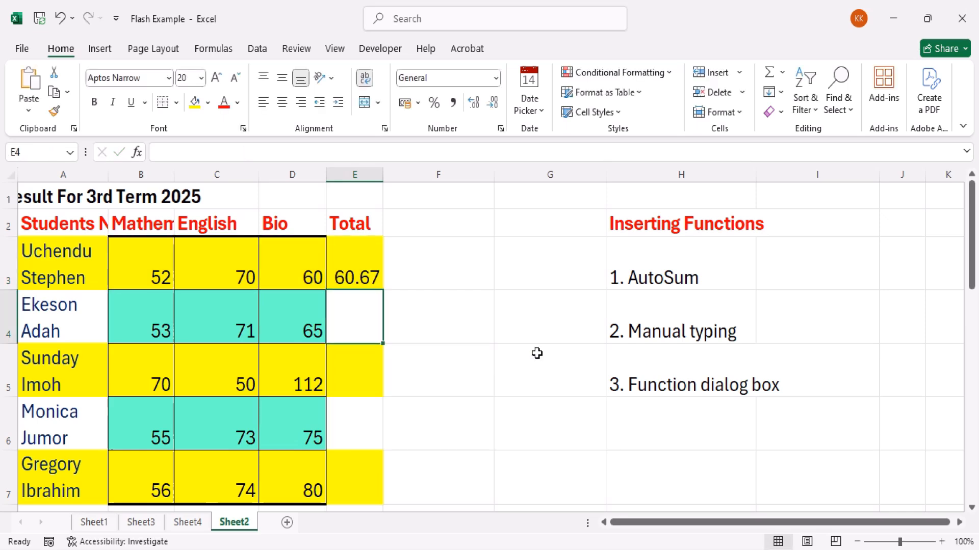
Review the AVERAGE formula in E3 and go to the "Function dialog box" entry in H5
click(373, 277)
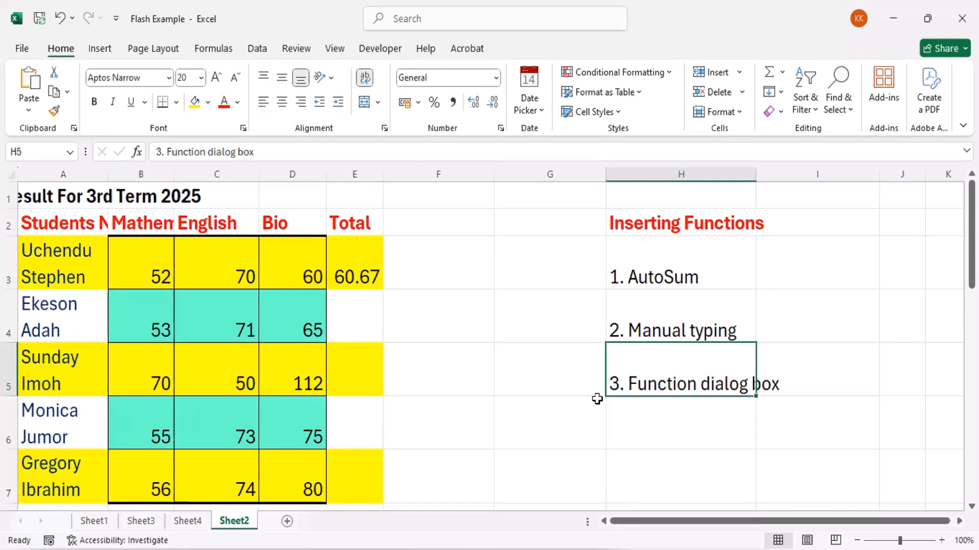
click(597, 402)
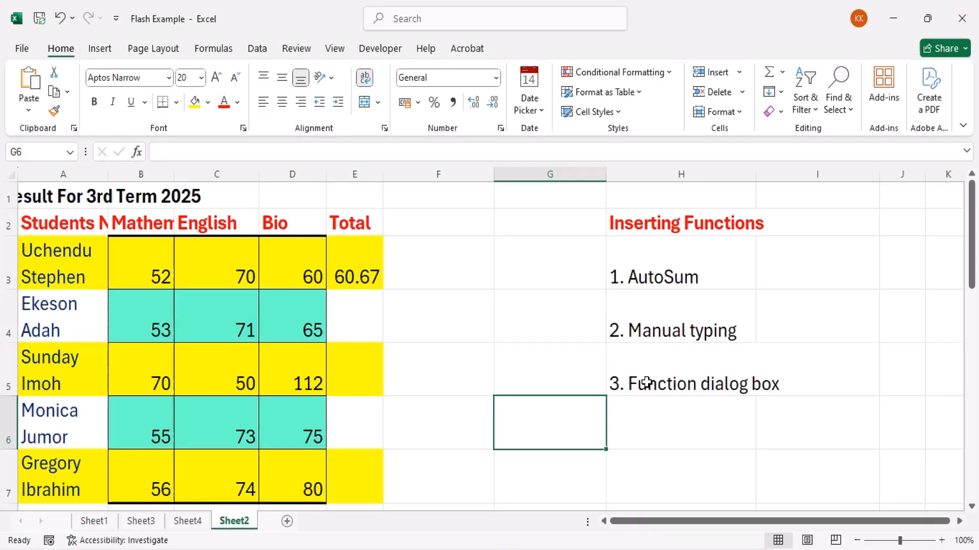
click(646, 383)
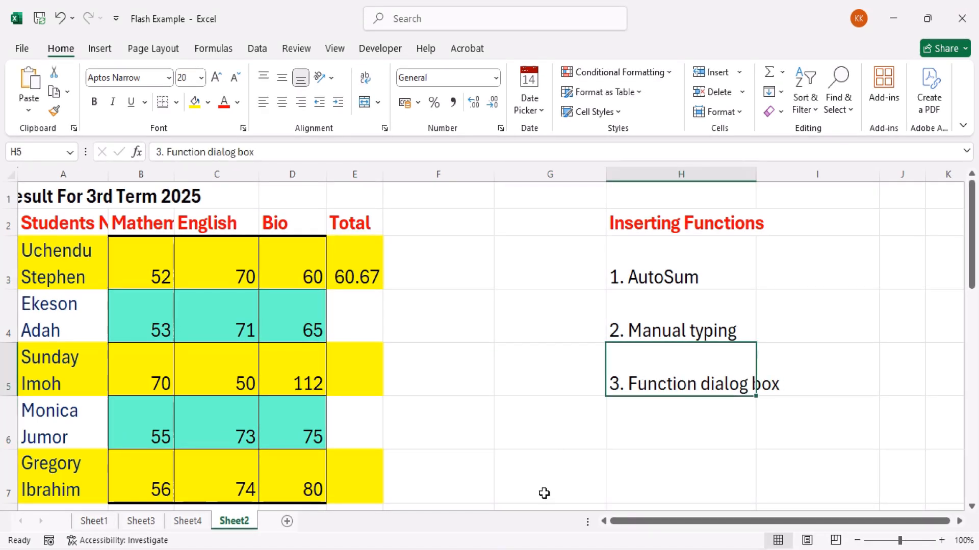
Switch to Sheet3, check the Profit formula in H4, and select the empty cell J4
click(185, 525)
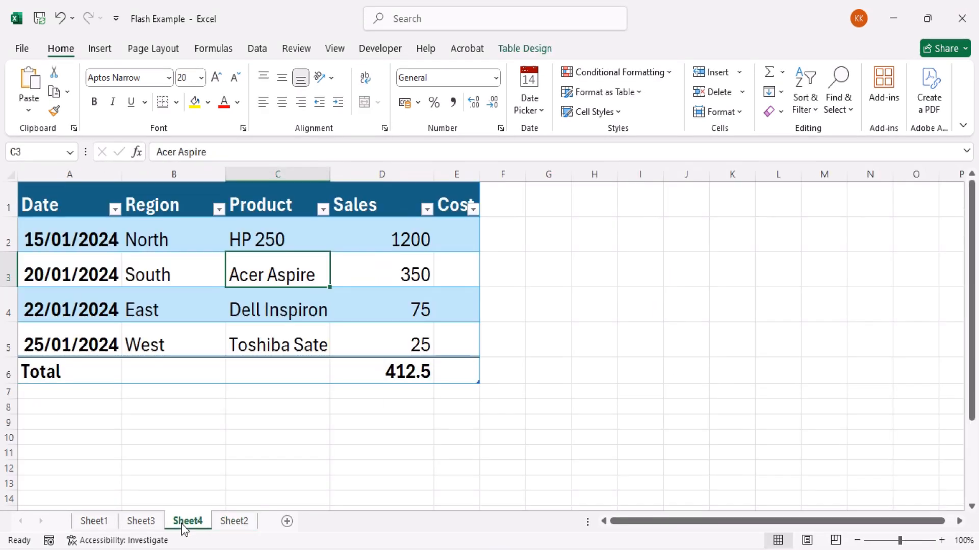
click(139, 521)
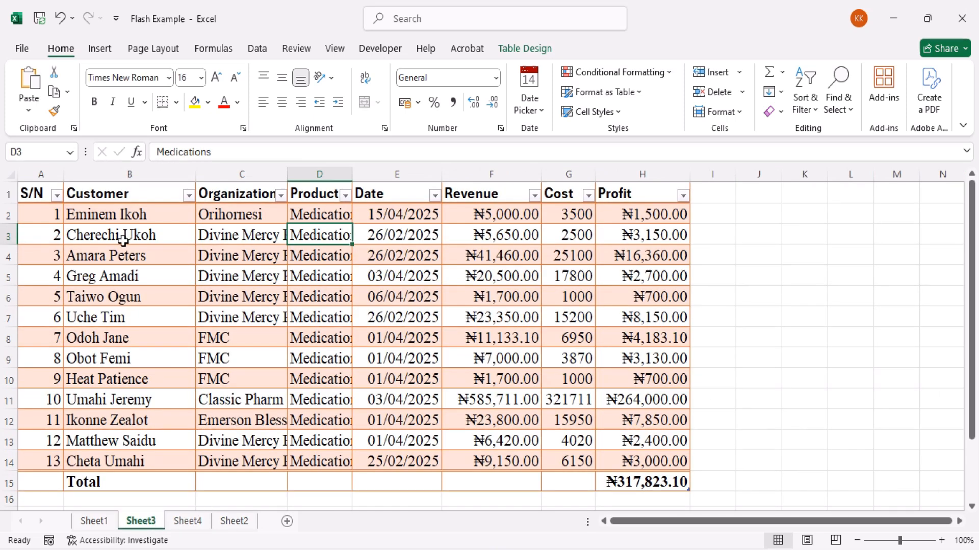
click(43, 212)
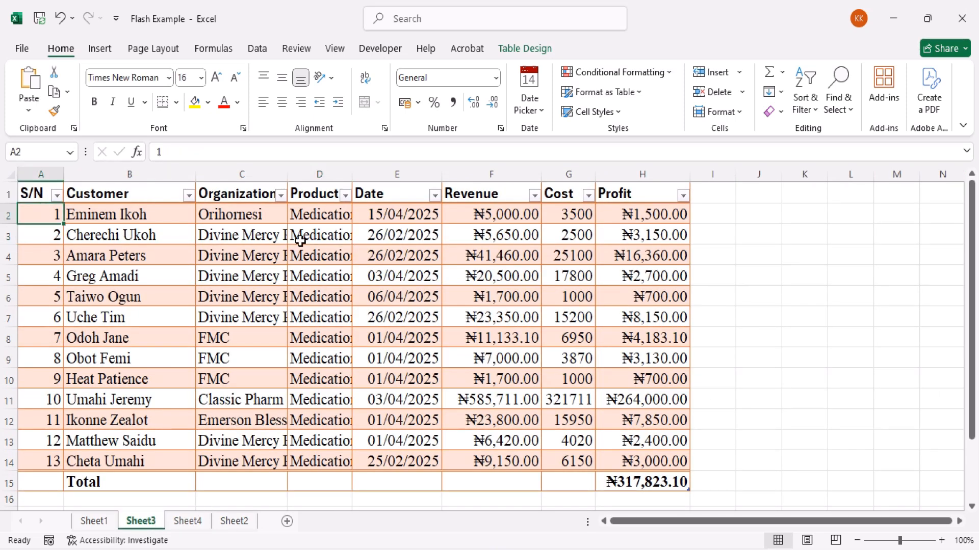
click(705, 236)
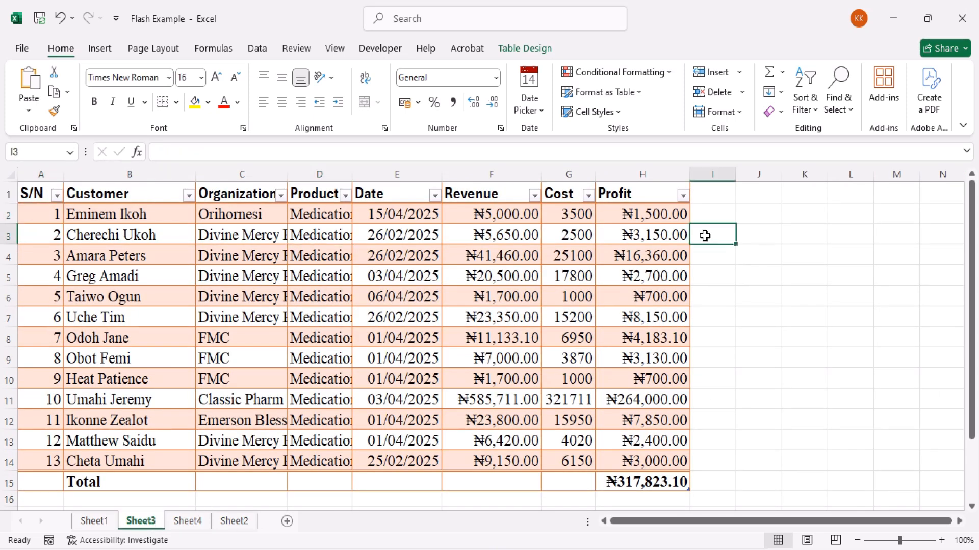
click(639, 249)
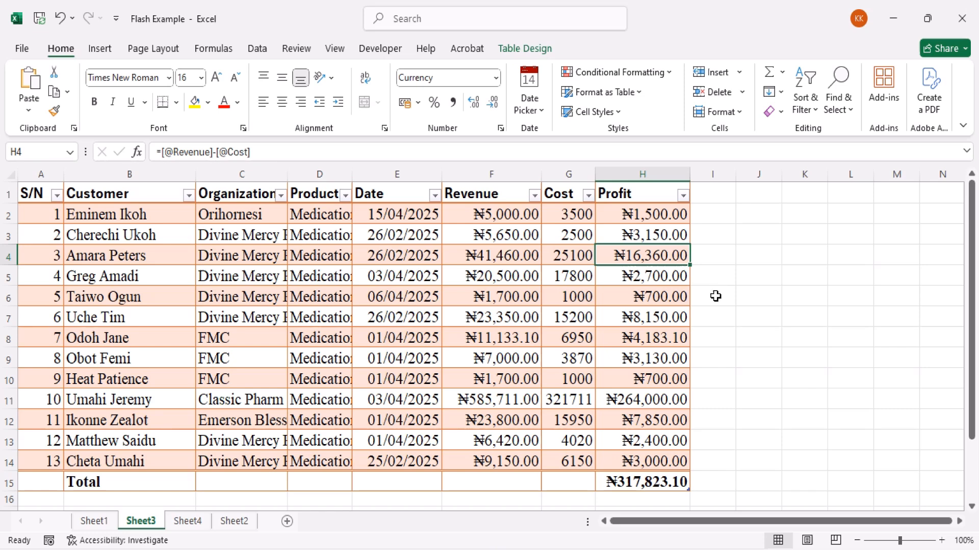
click(717, 255)
click(751, 255)
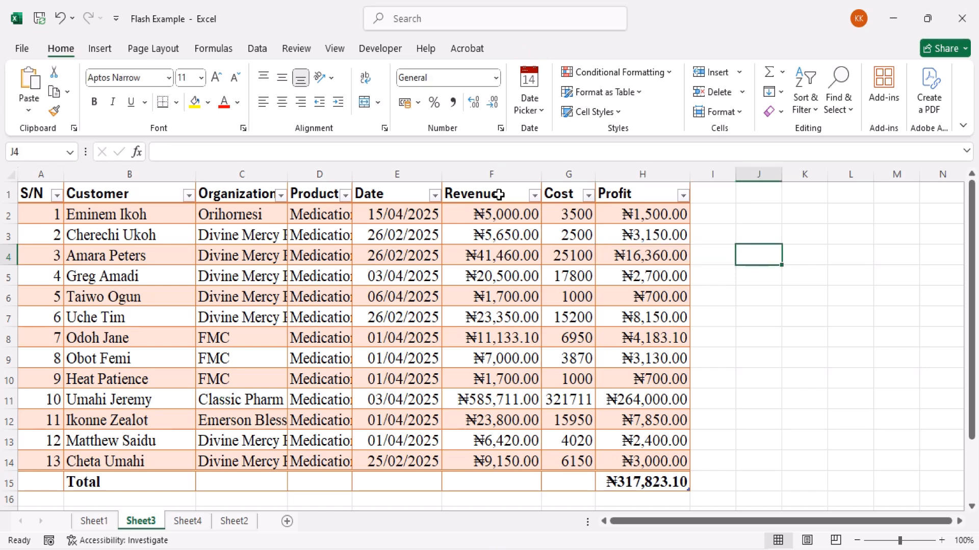
Open the Insert Function dialog for cell J4, cancel it, and open it again
click(209, 48)
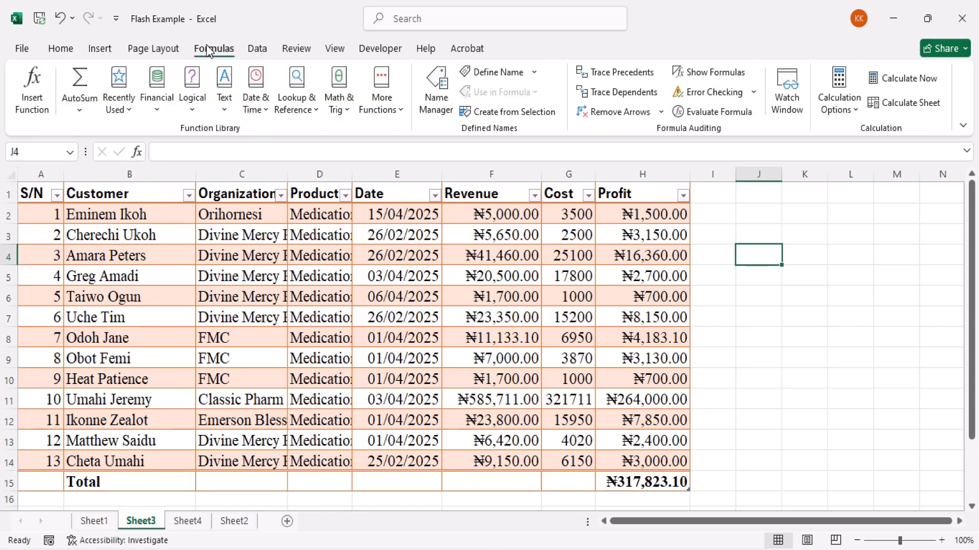
click(31, 86)
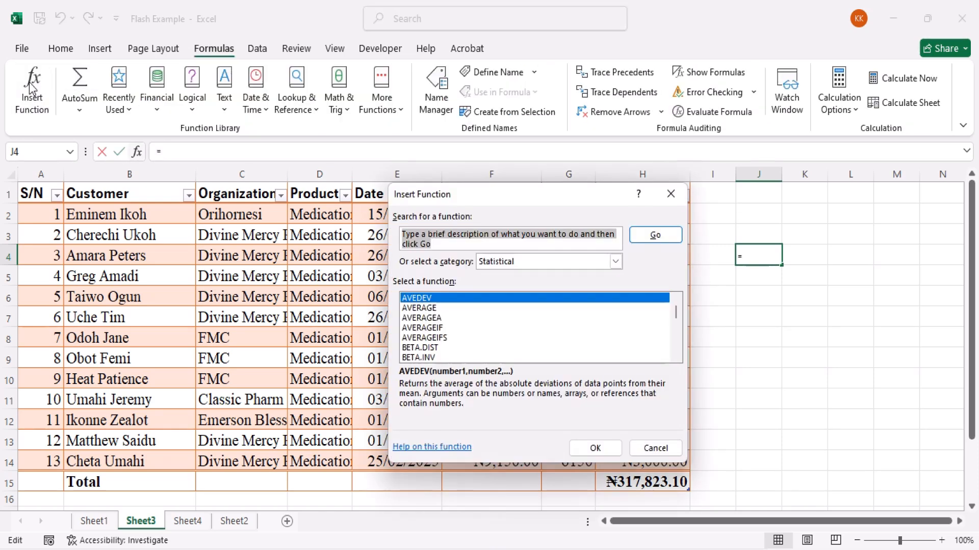
key(Escape)
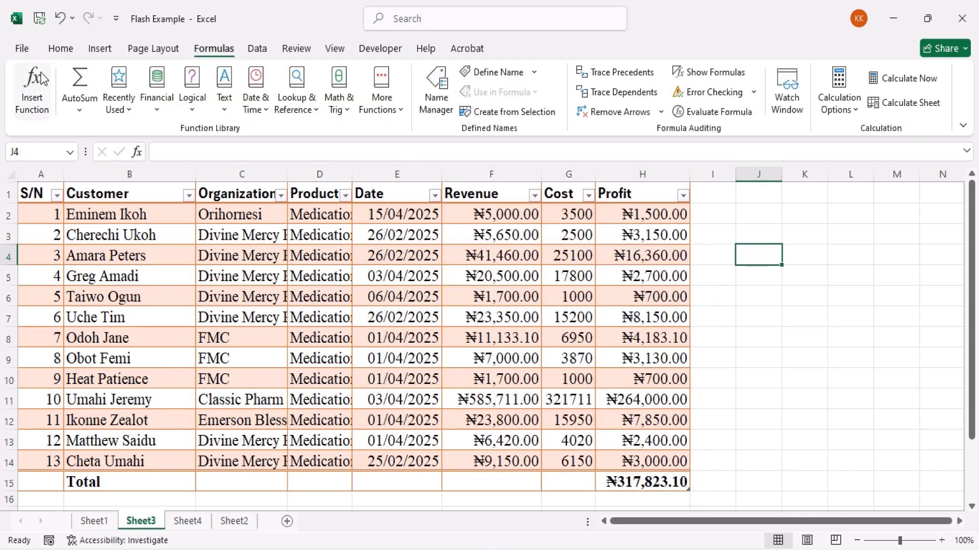
click(61, 48)
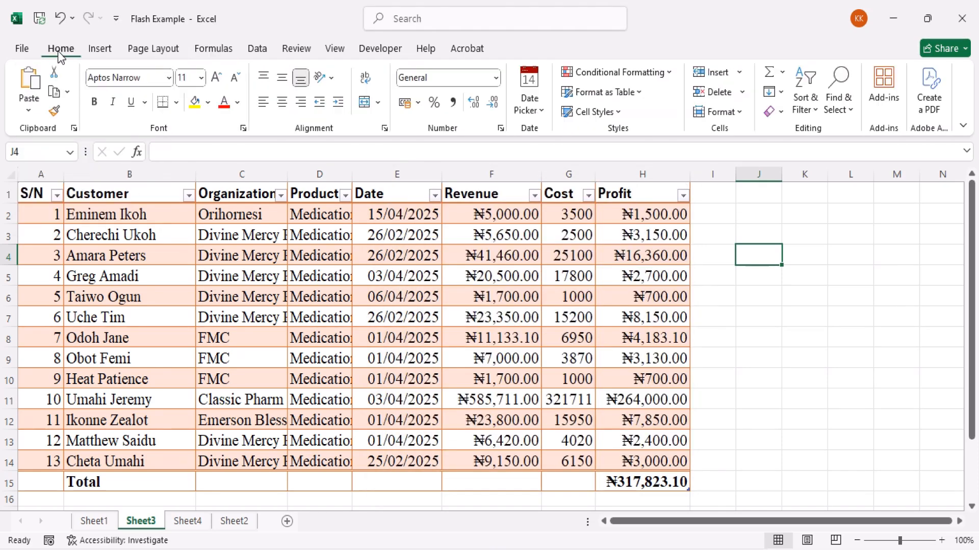
click(136, 151)
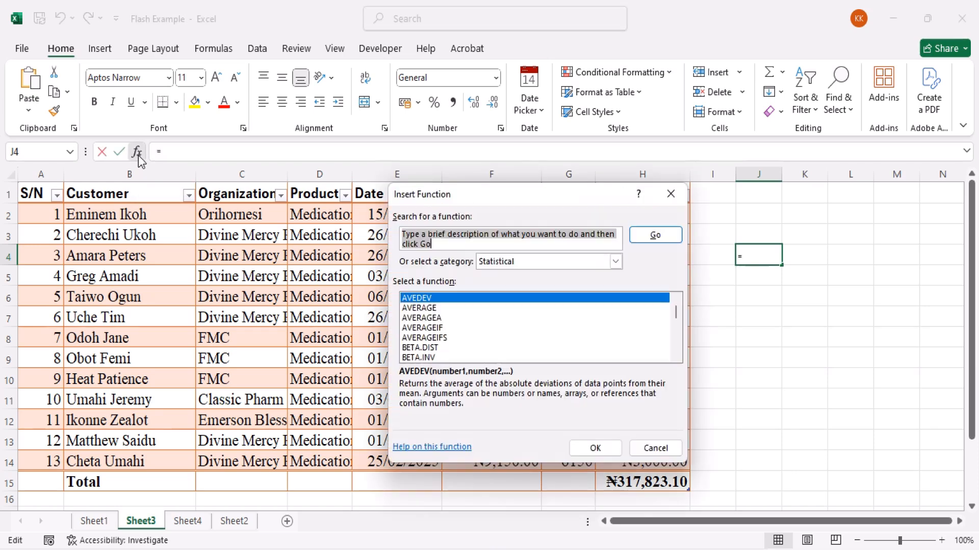
Reopen the Insert Function dialog for J4 from AutoSum's additional functions and search for "lookup value"
key(Escape)
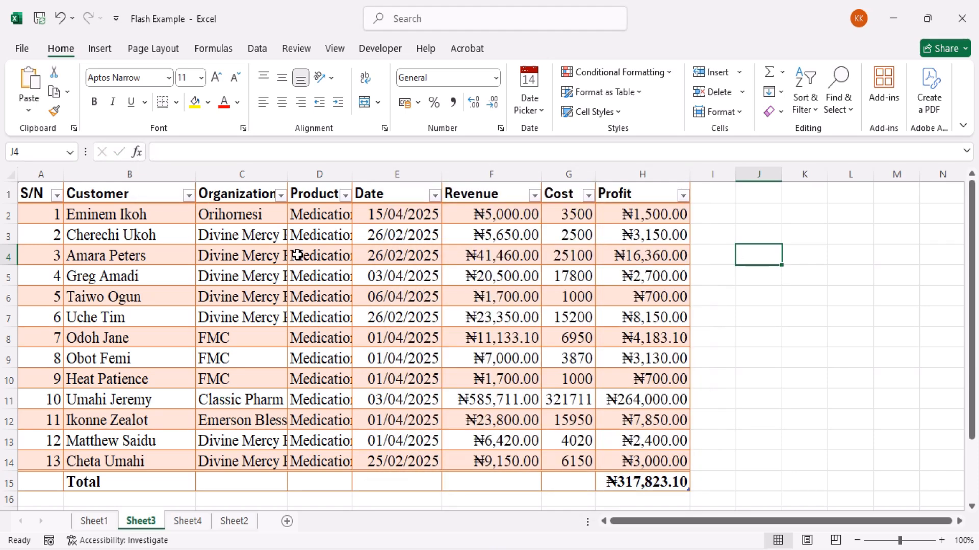
click(782, 72)
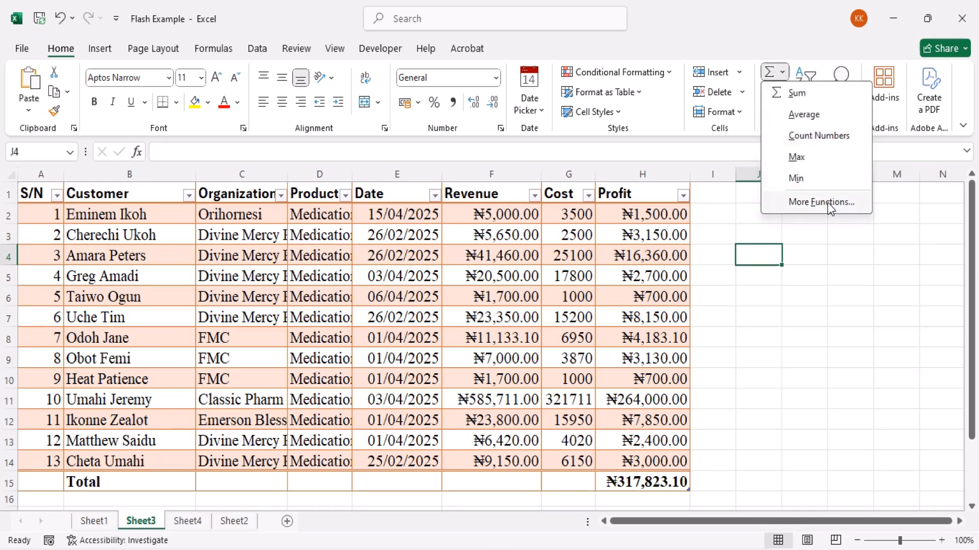
click(842, 202)
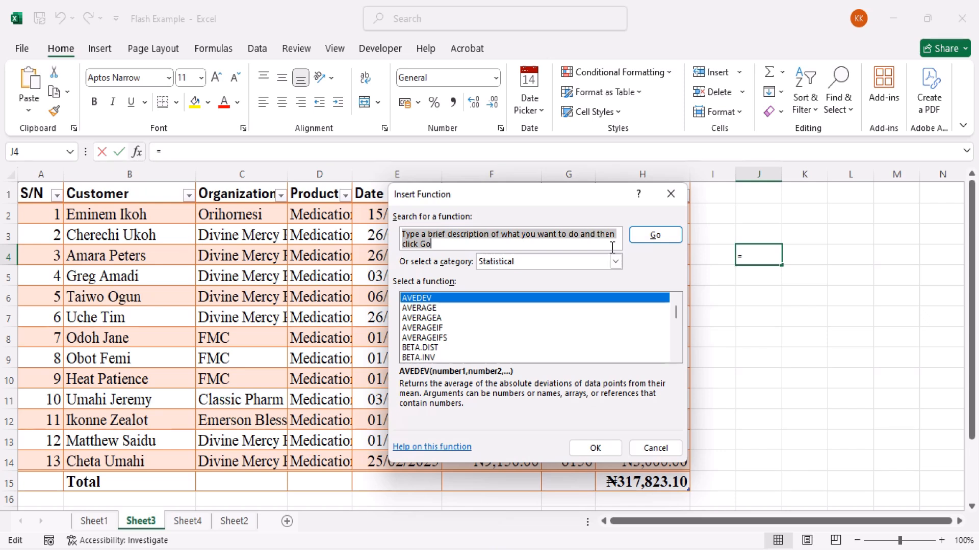
key(BackSpace)
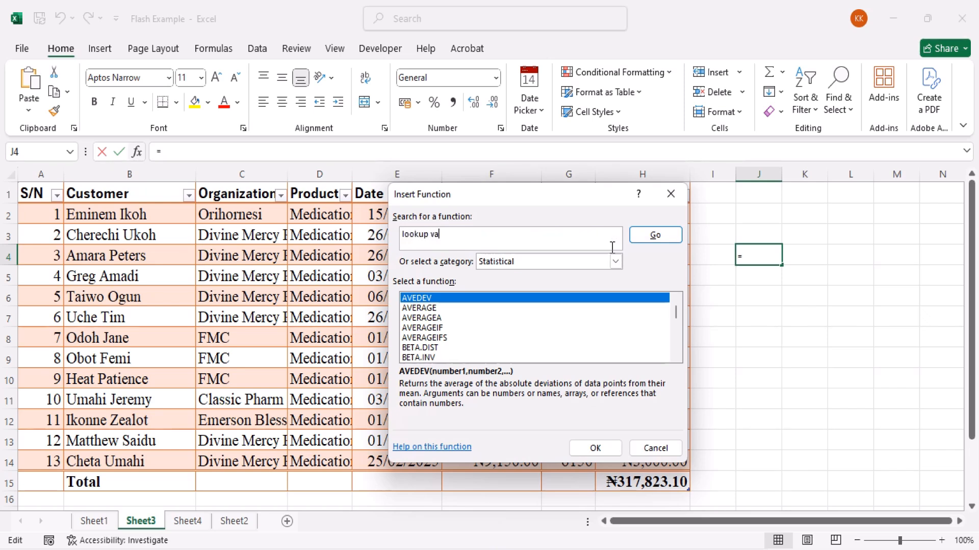
key(Return)
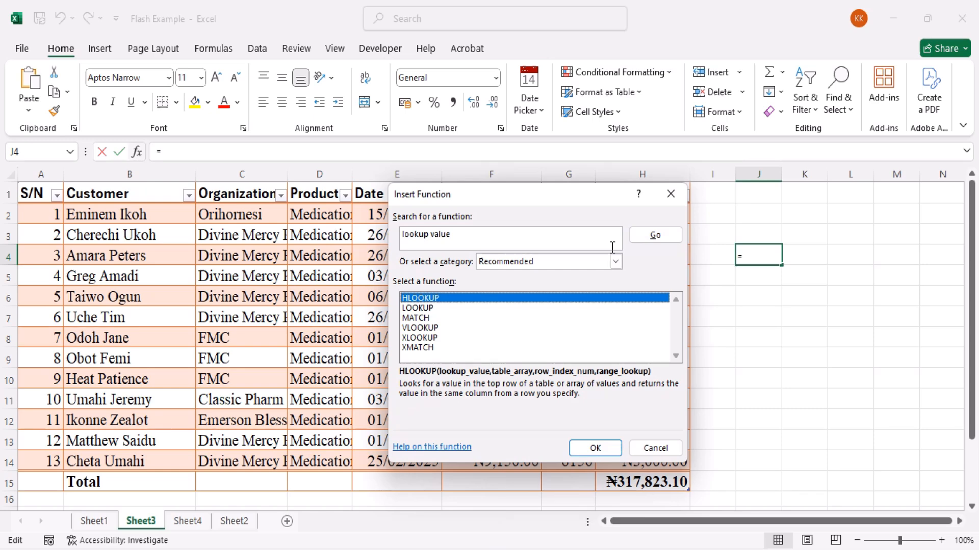
Choose VLOOKUP from the recommended functions and open its arguments
click(436, 307)
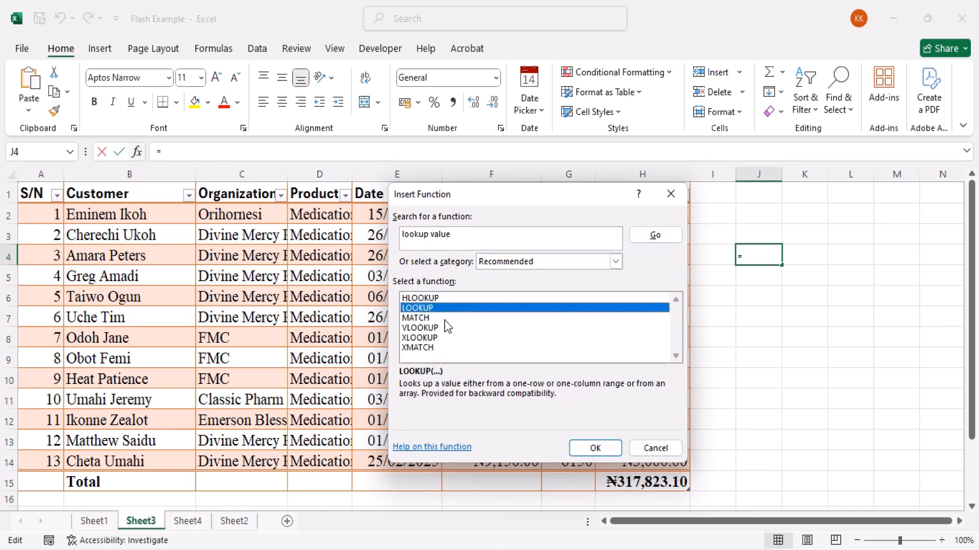
click(441, 329)
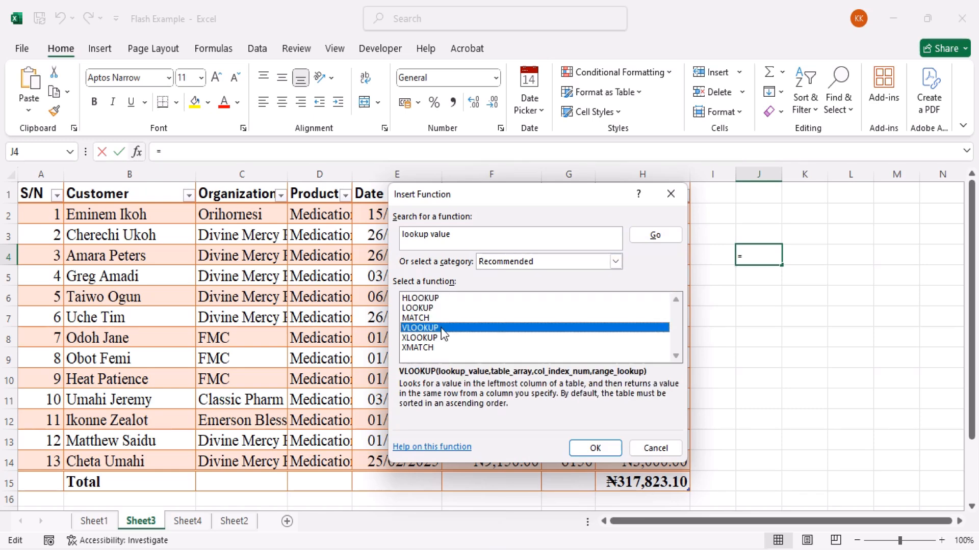
click(595, 448)
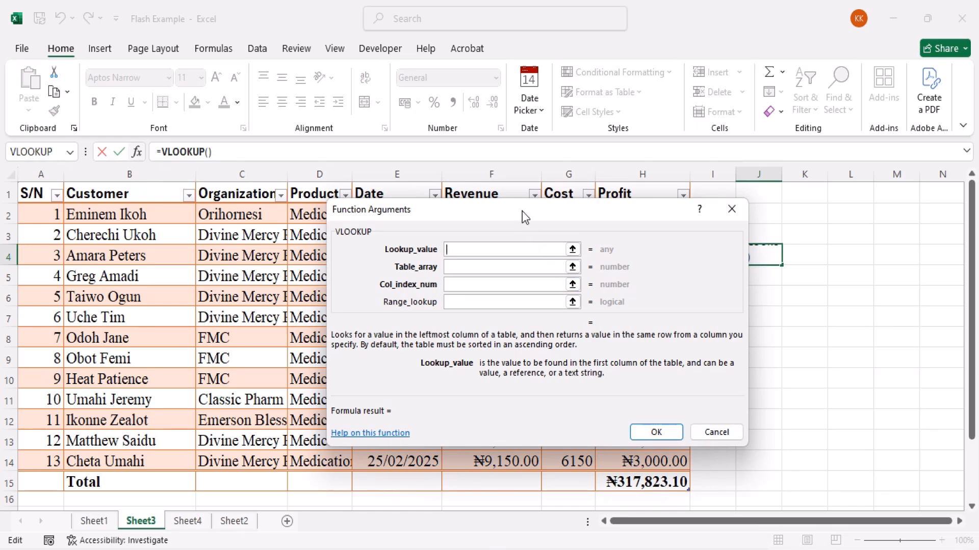
Set VLOOKUP's Lookup_value to 7 and its Table_array to the sales table A1:H14, including the headers
drag(522, 211, 534, 218)
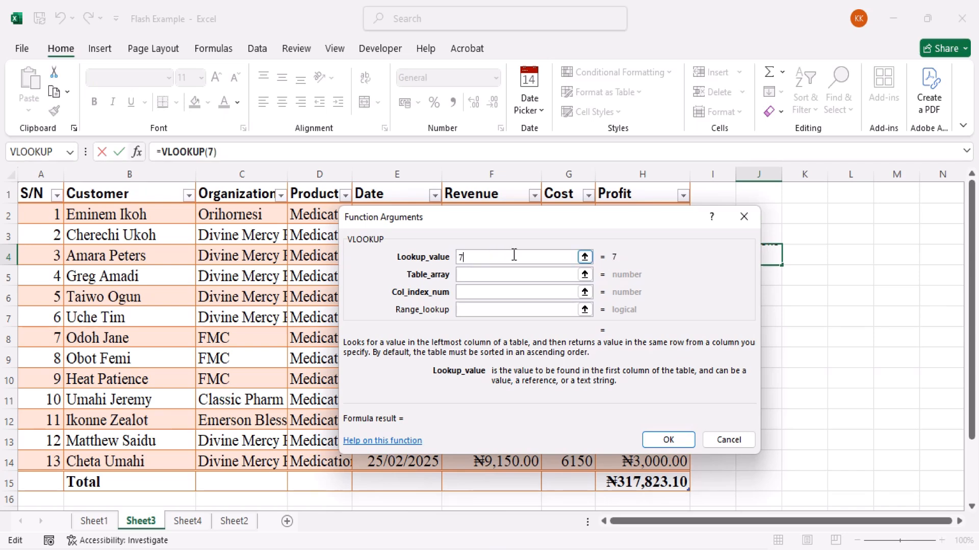
click(585, 275)
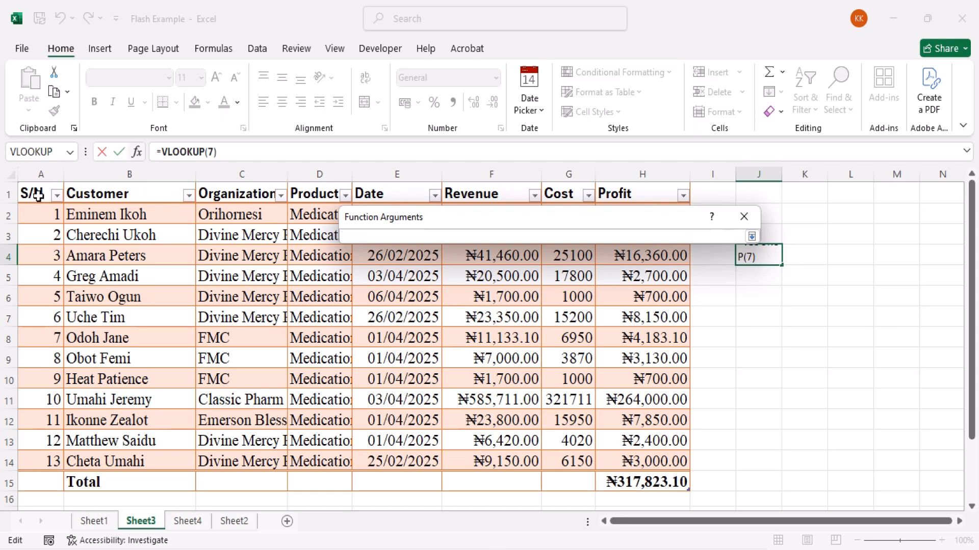
drag(38, 196, 617, 462)
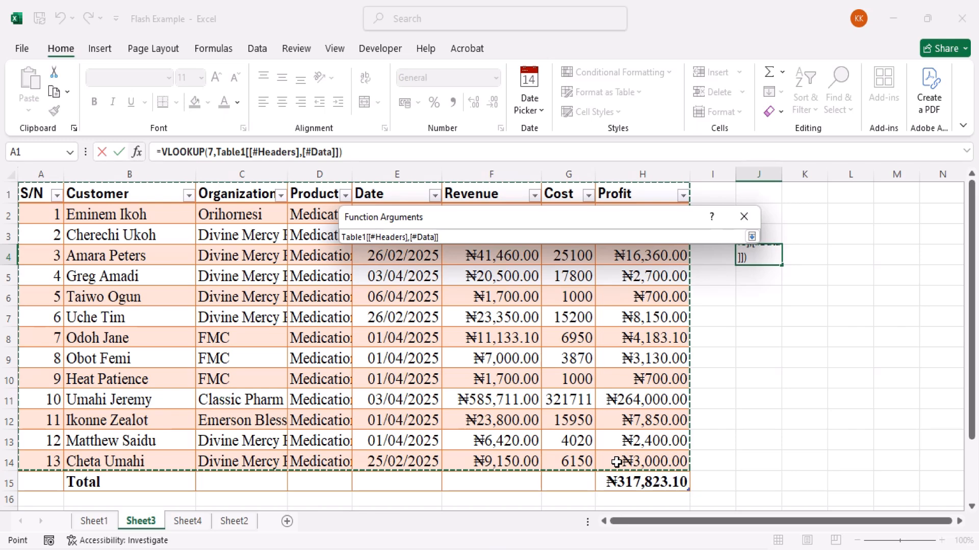
click(752, 237)
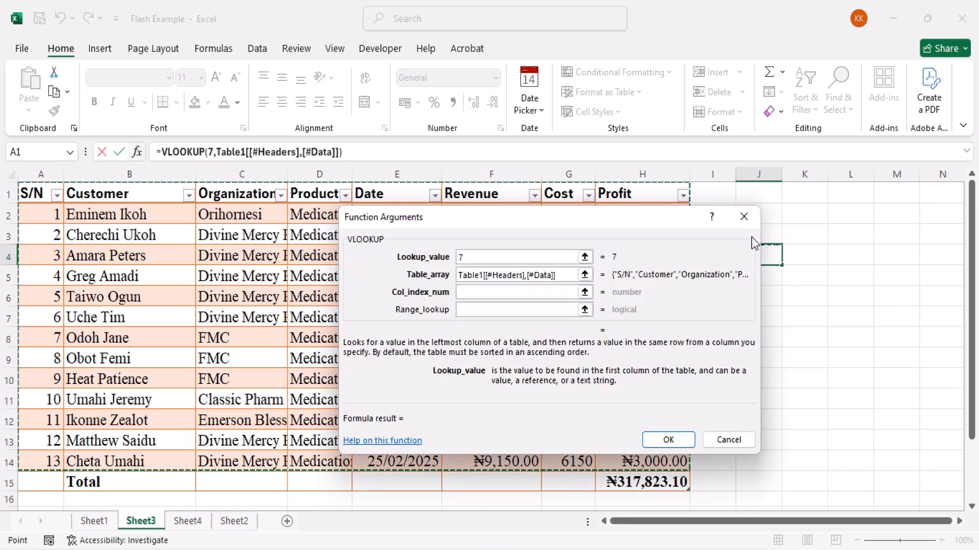
Complete the VLOOKUP in J4 with Col_index_num 2 and Range_lookup 1, and widen column J
click(527, 296)
text(2)
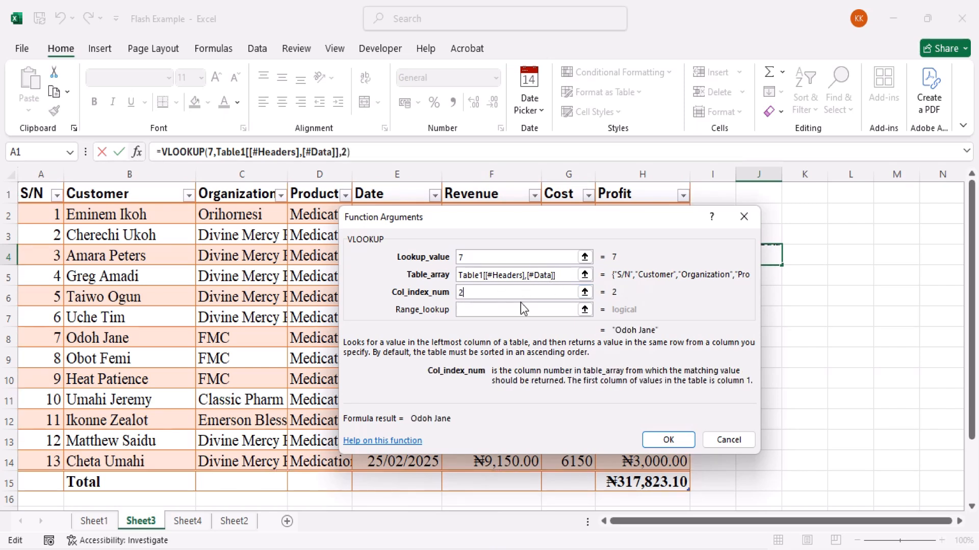
click(585, 310)
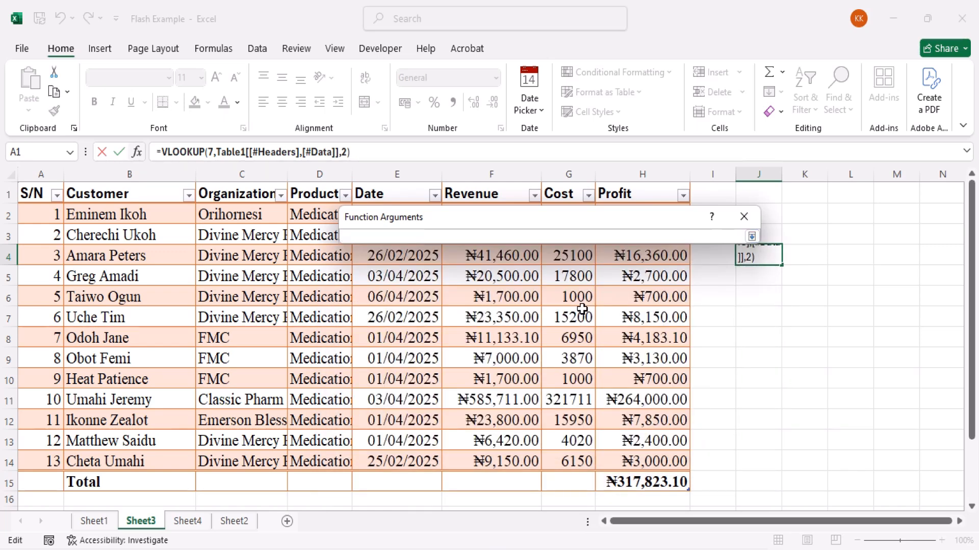
text(1)
click(752, 237)
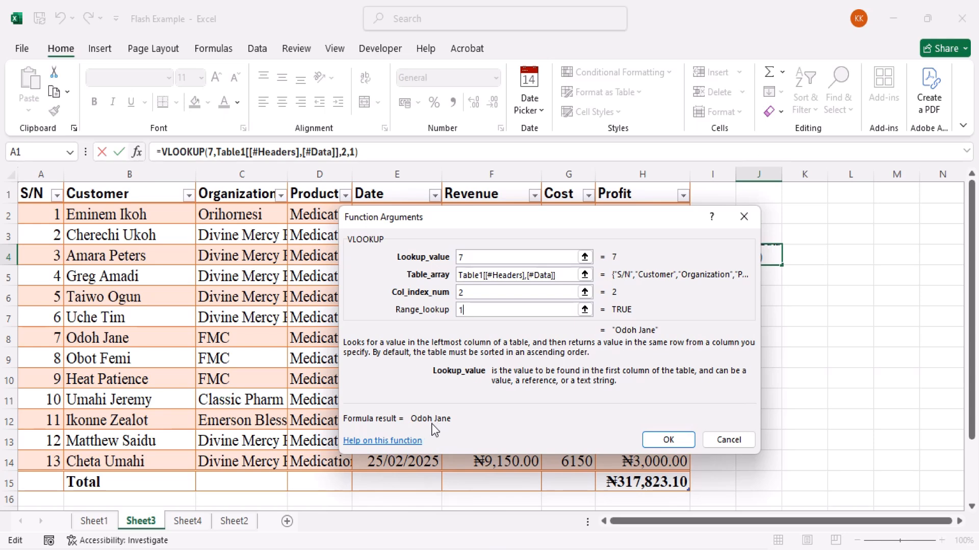
click(683, 441)
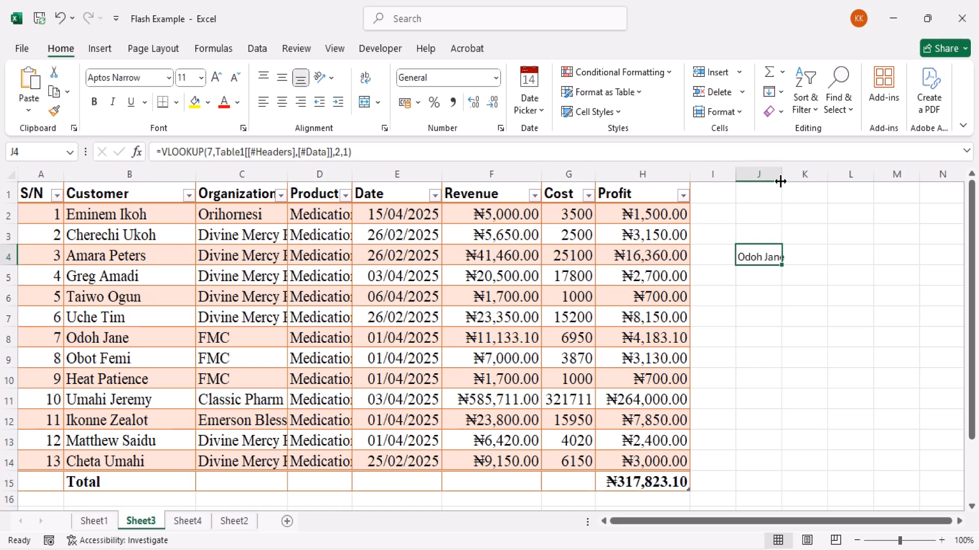
drag(780, 181, 814, 183)
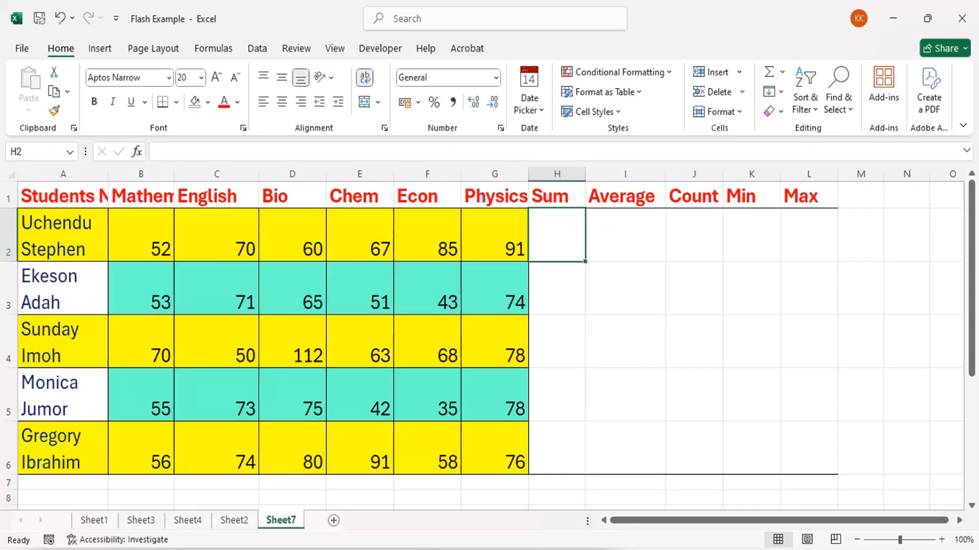
Bring up the Insert Function dialog for the Sum cell H2 on Sheet7 through AutoSum's additional functions, and cancel it
click(571, 324)
click(568, 274)
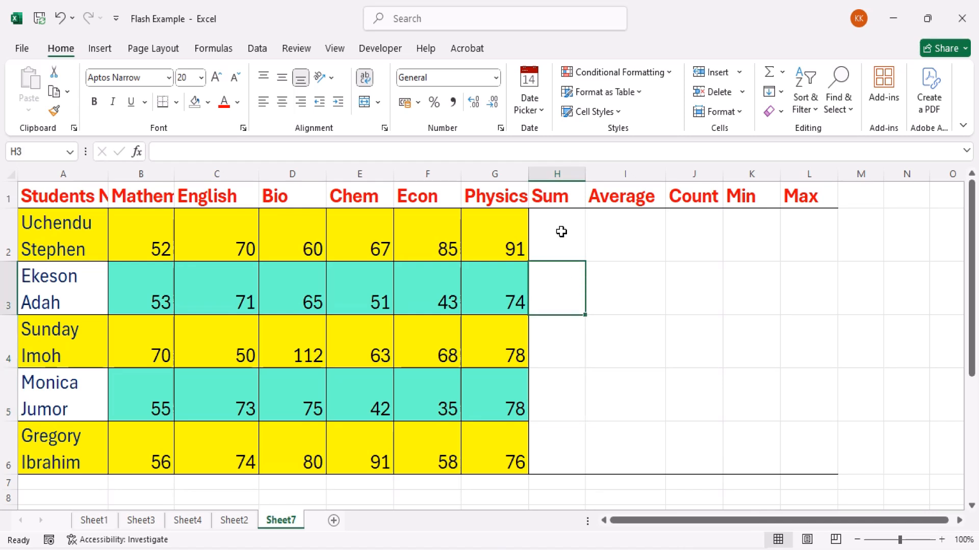
click(561, 231)
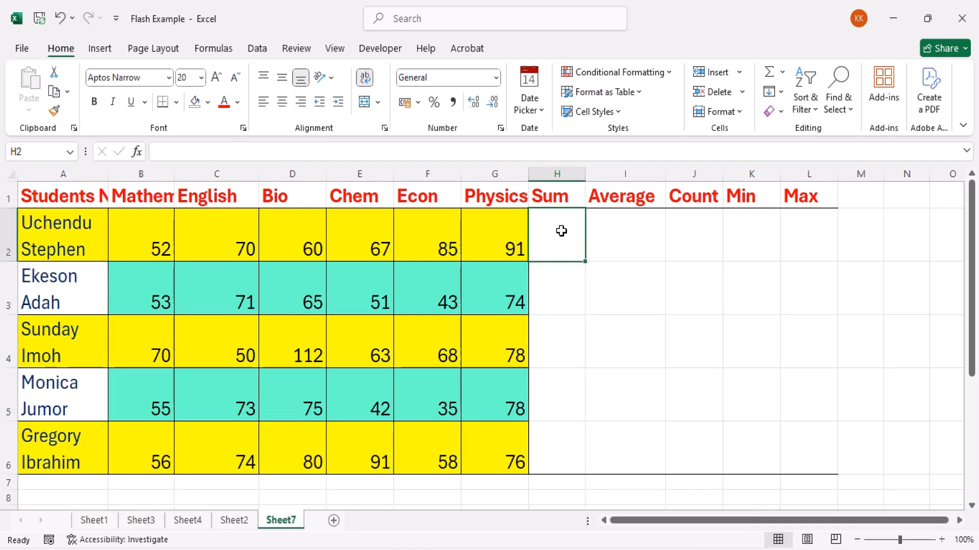
click(782, 77)
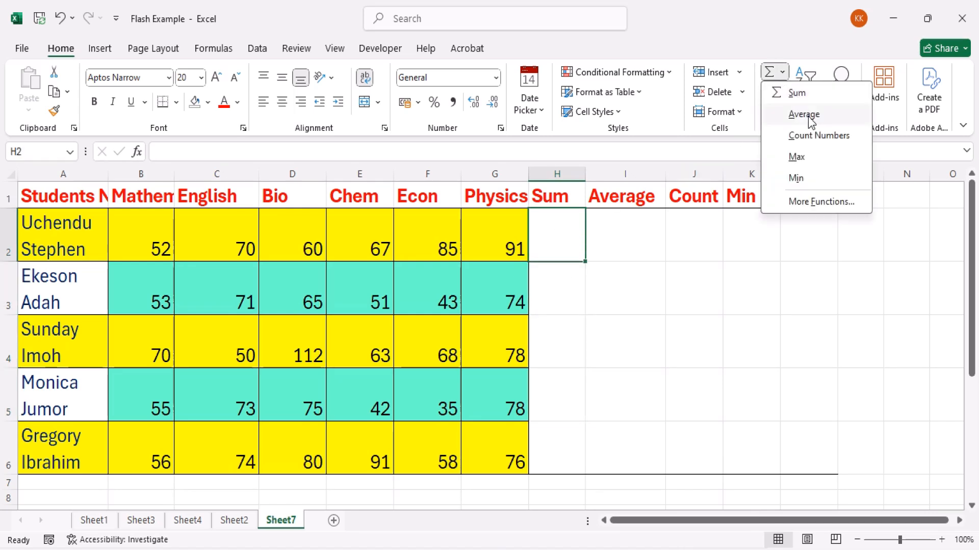
click(815, 204)
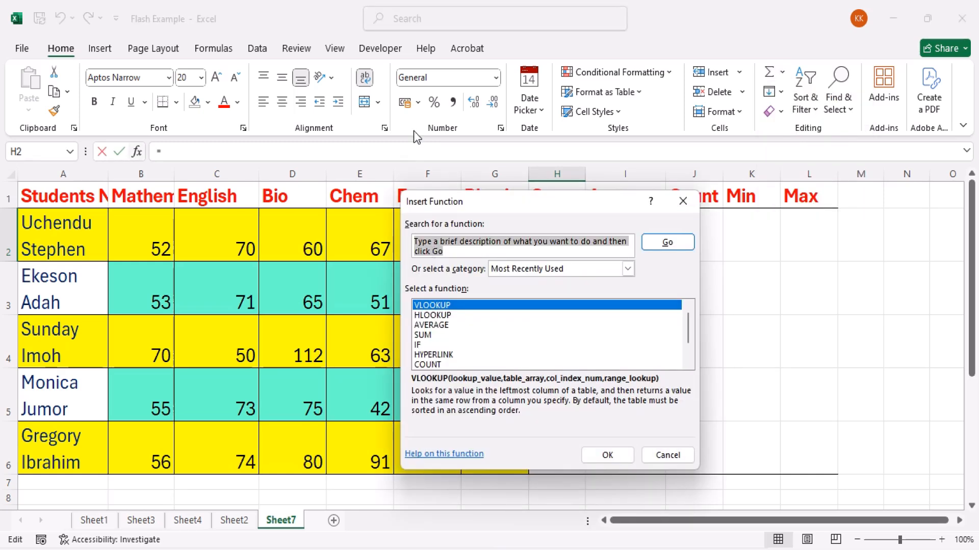
key(Escape)
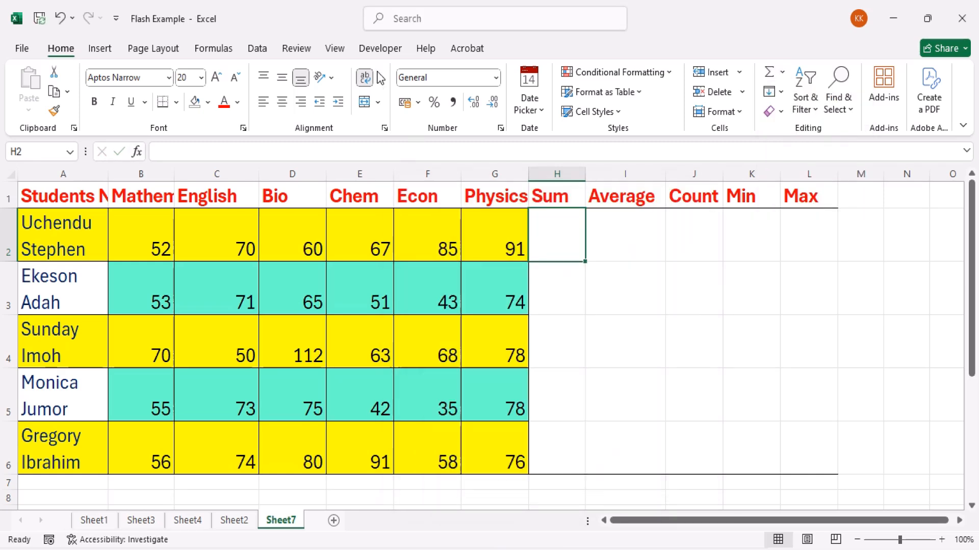
Examine the AutoSum choices in the formula function library and close the list without inserting a function
click(219, 48)
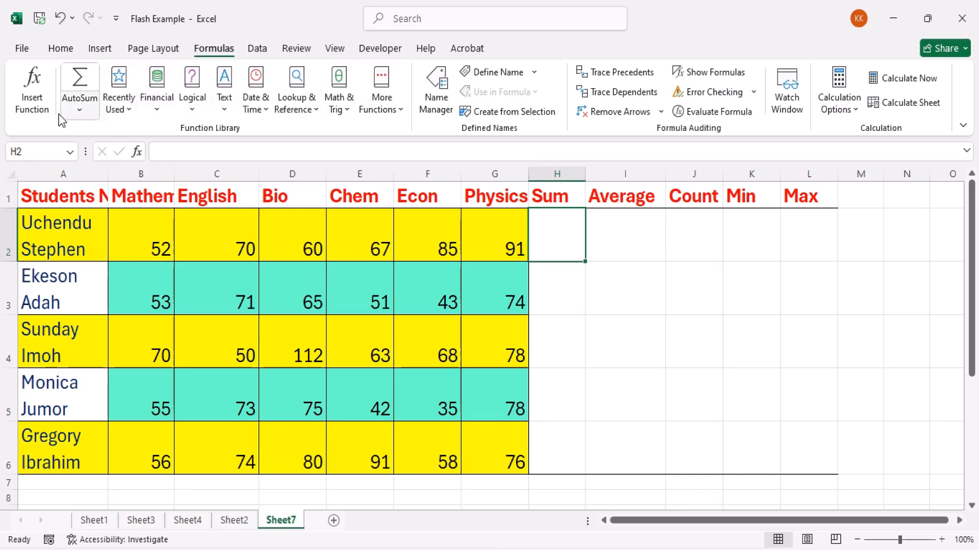
click(84, 114)
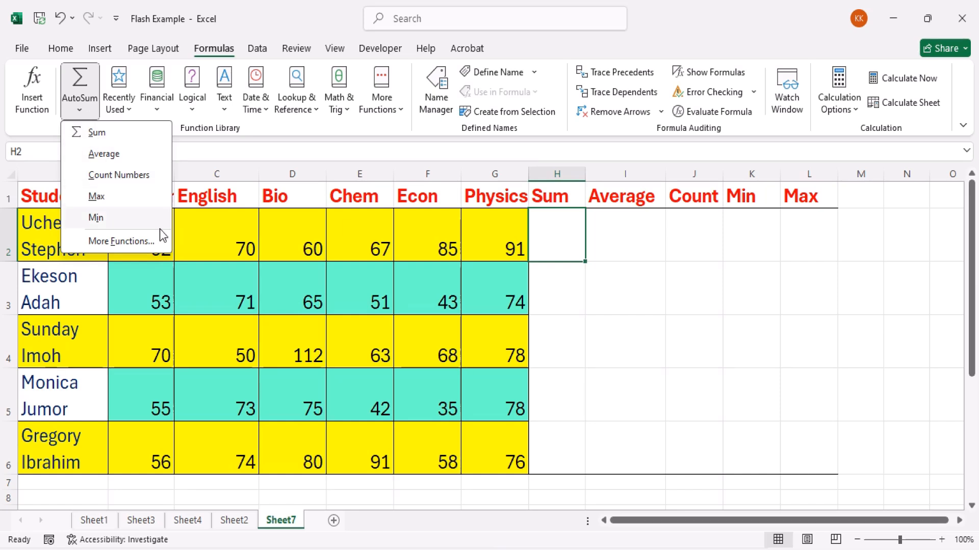
click(598, 268)
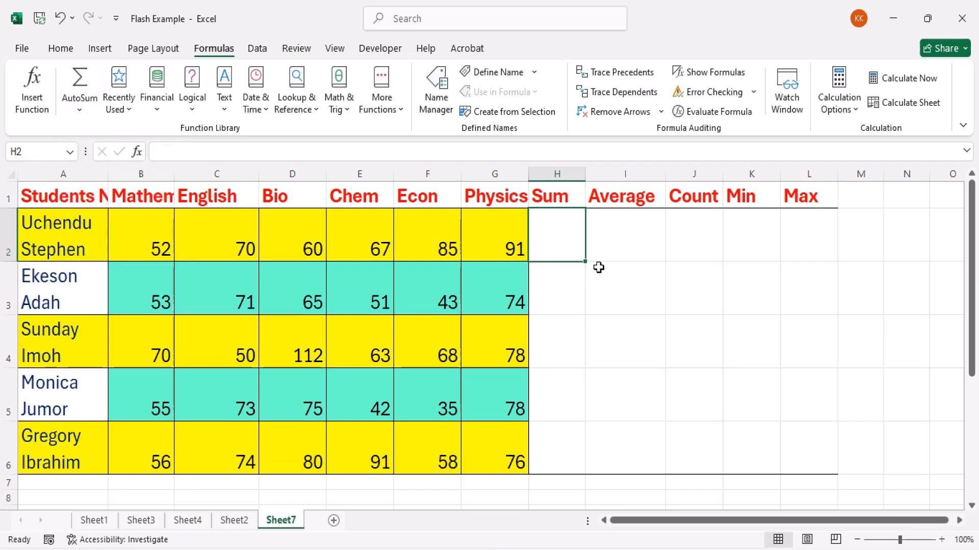
click(81, 111)
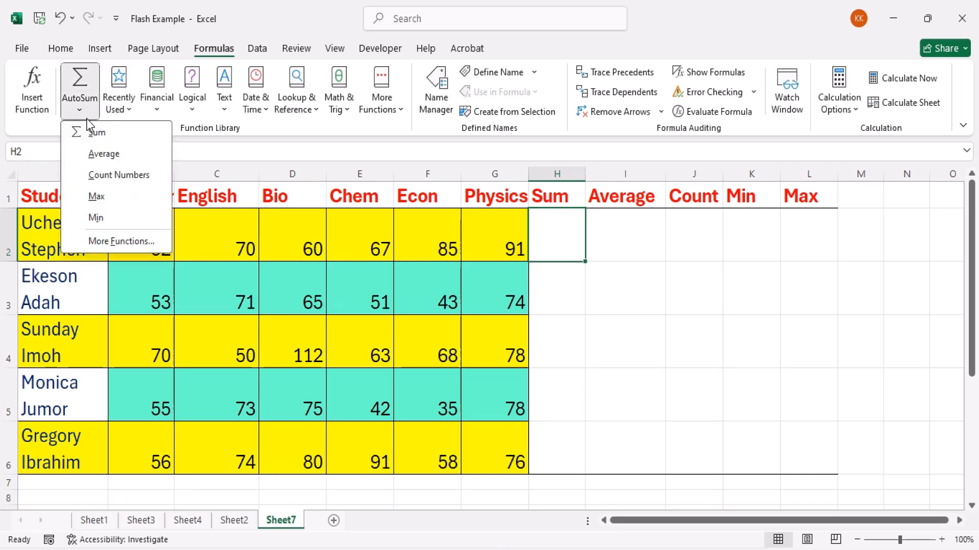
click(623, 265)
click(633, 283)
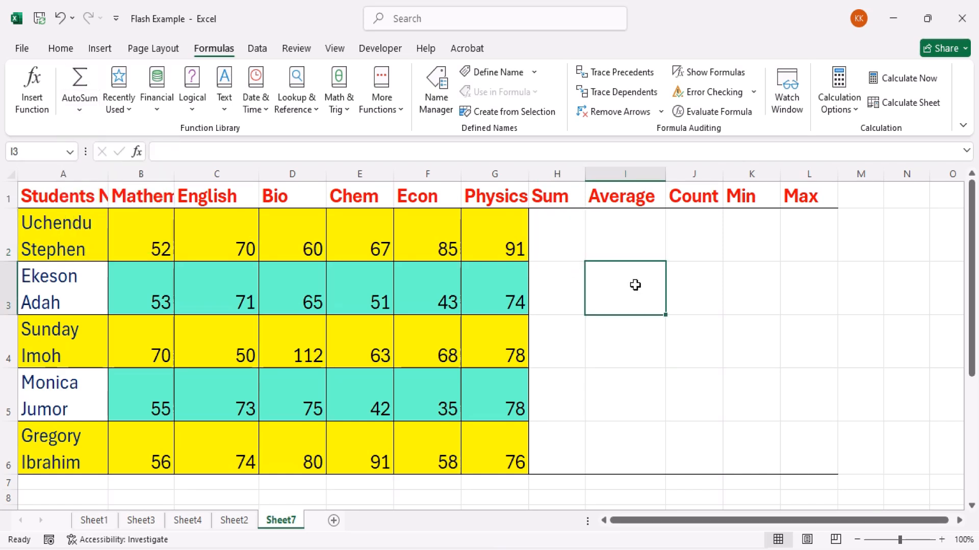
Enter =SUM(B2:G2) in H2 to total the first student's six subject scores
click(558, 242)
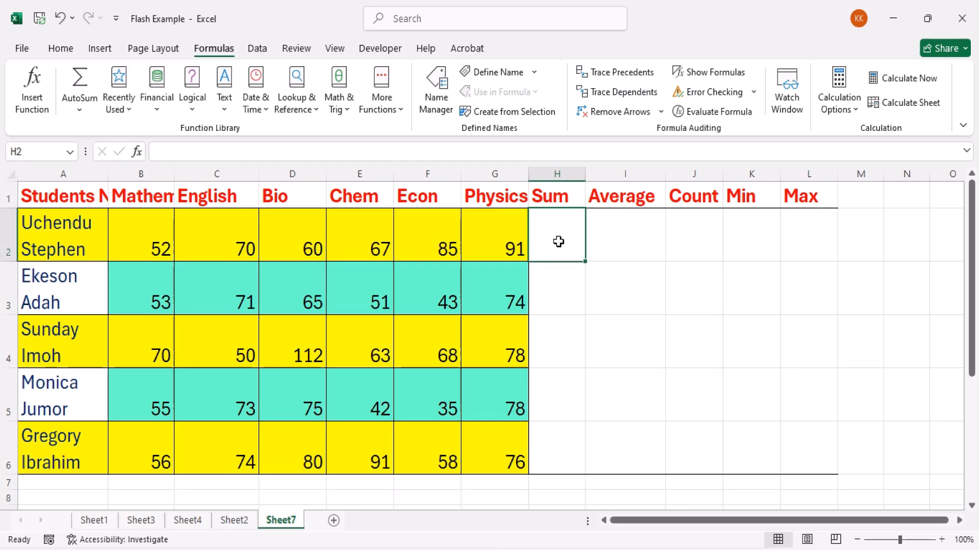
click(552, 193)
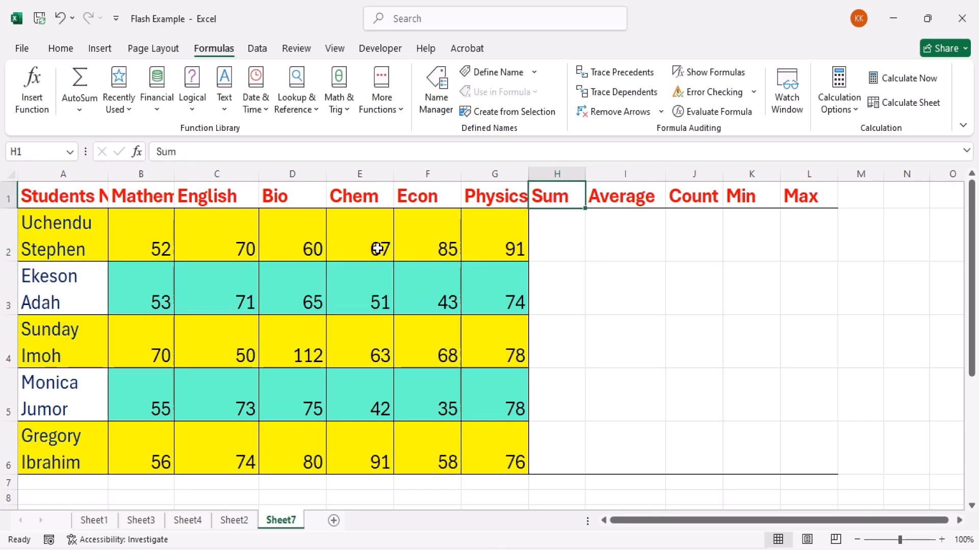
click(558, 243)
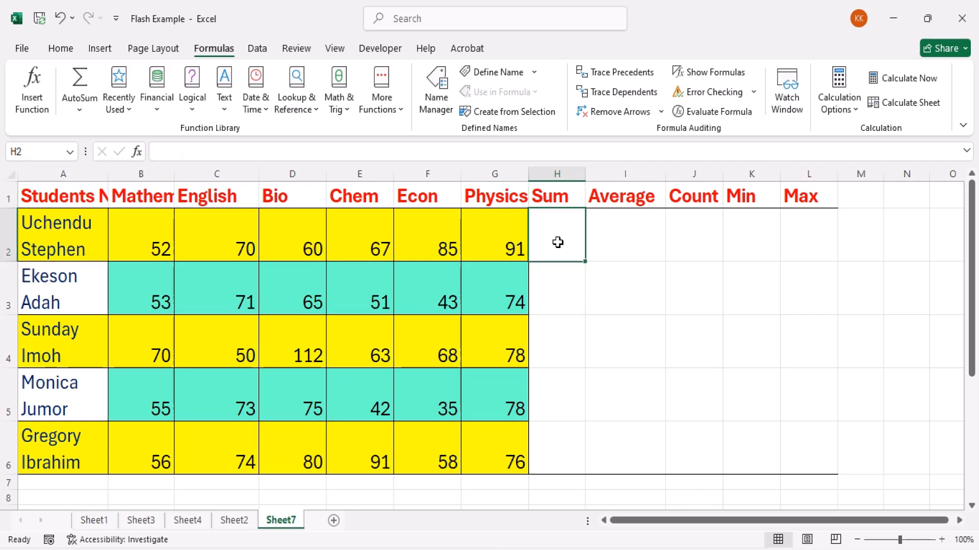
text(=sum)
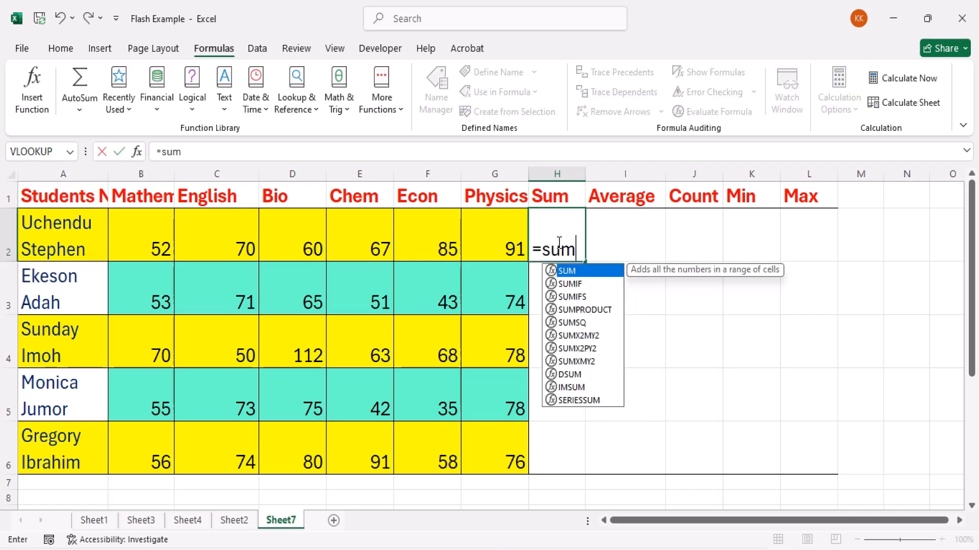
key(Tab)
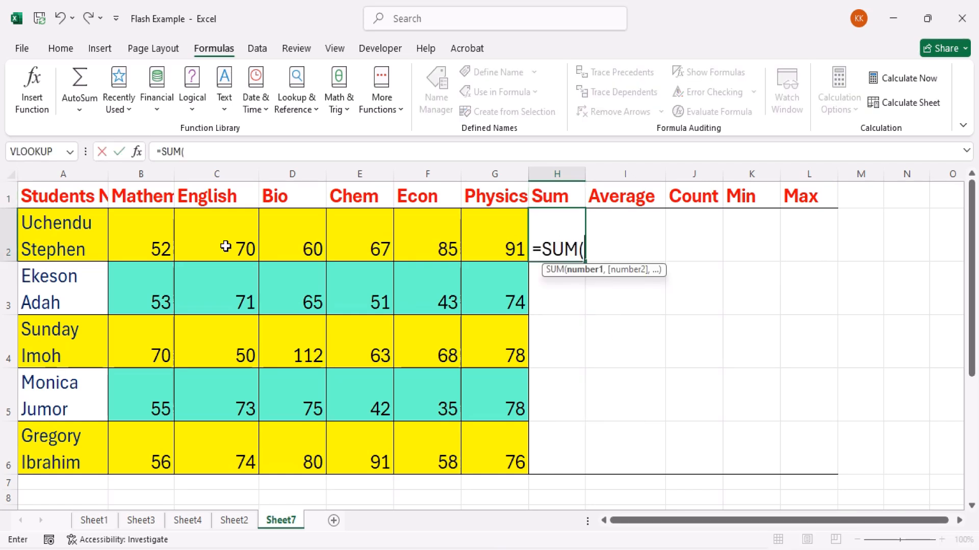
drag(150, 241, 493, 235)
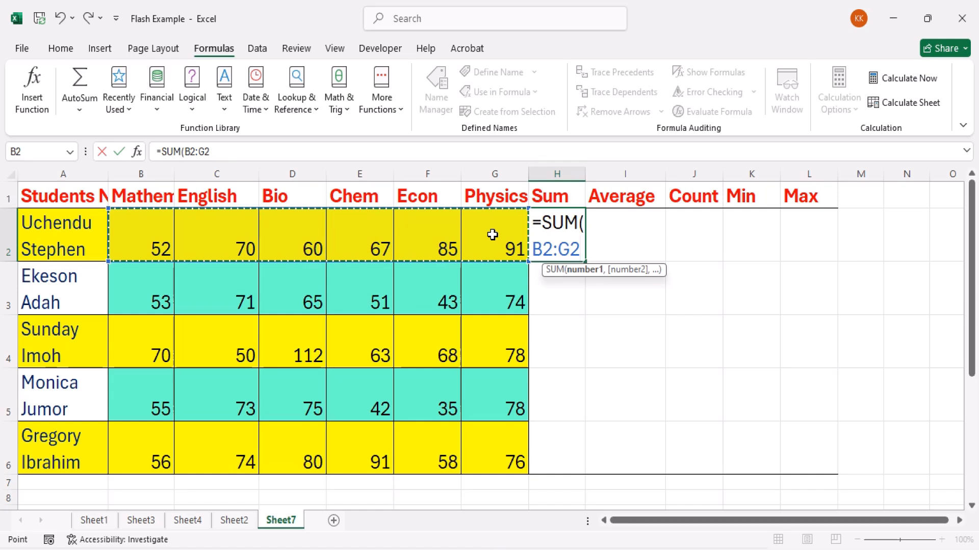
text())
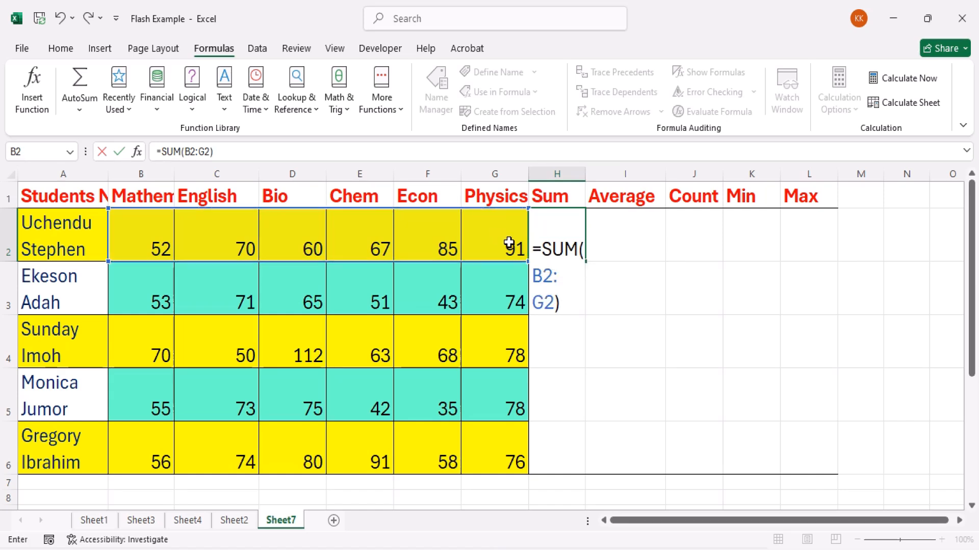
key(Return)
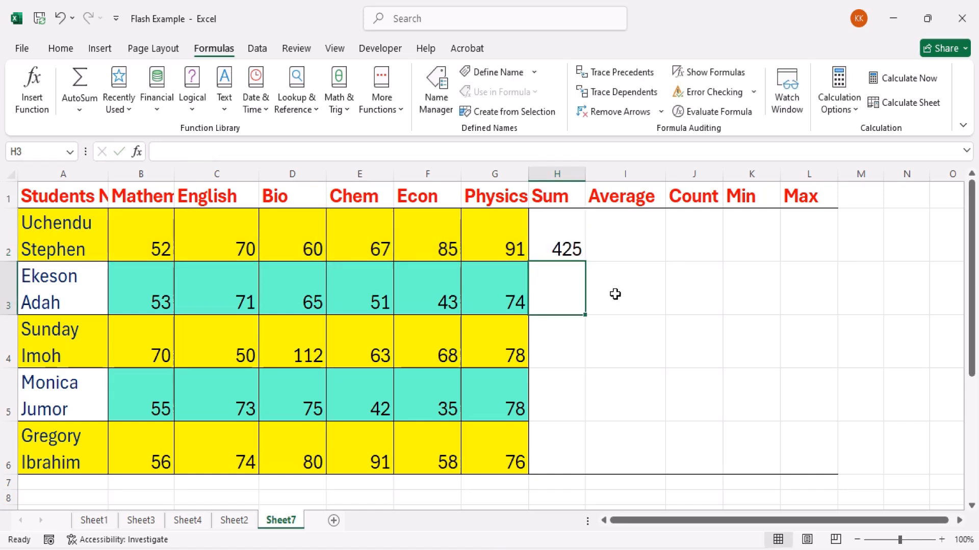
Insert the AutoSum Average function in I2, restricting its range to the first student's subject scores B2:G2
click(622, 240)
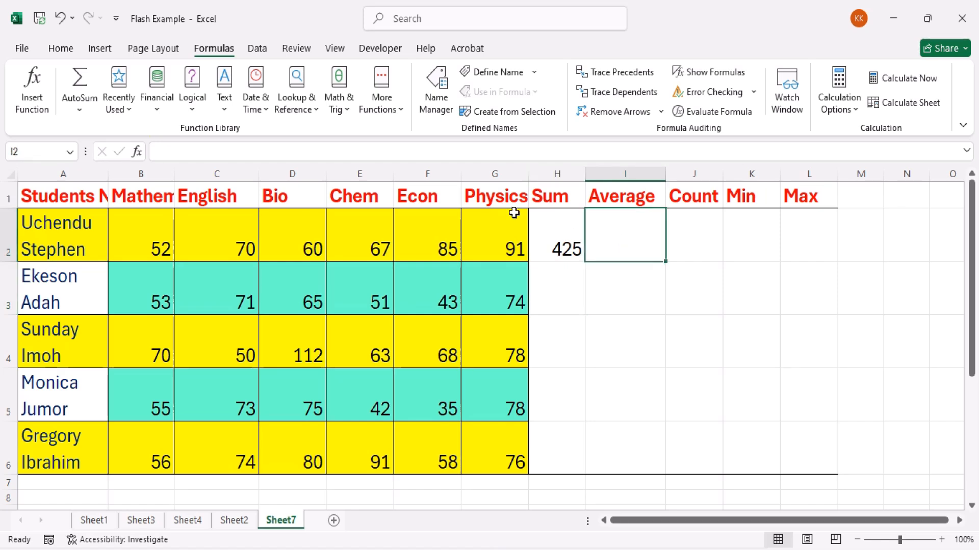
click(80, 113)
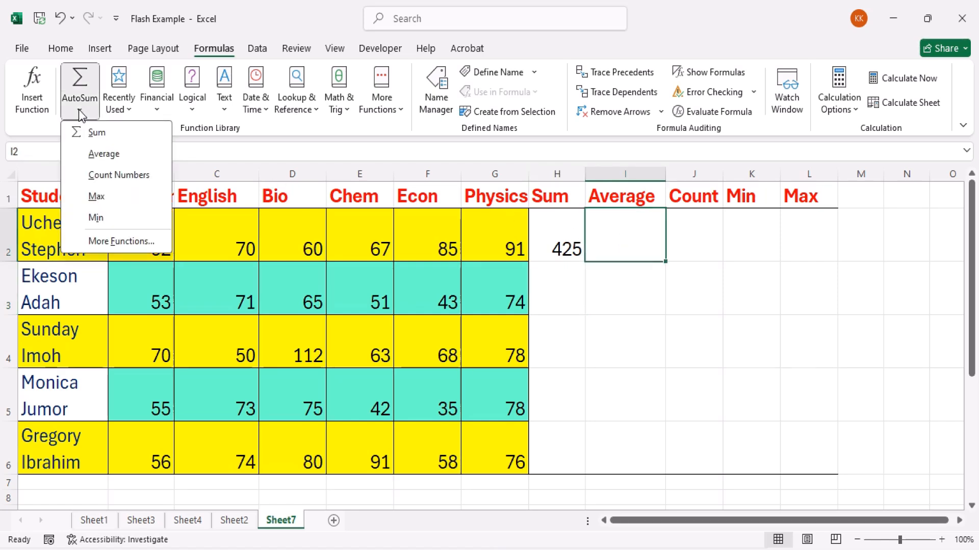
click(103, 154)
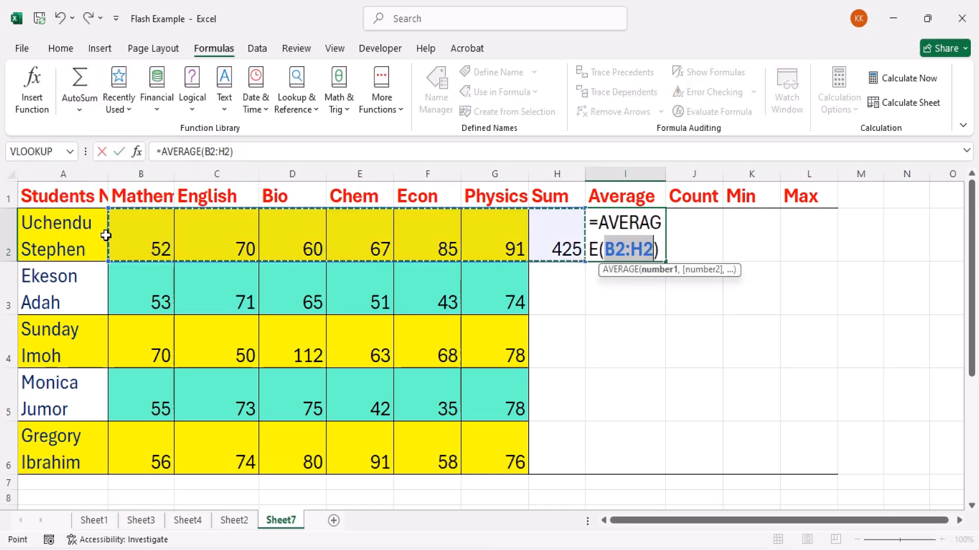
drag(128, 236, 480, 247)
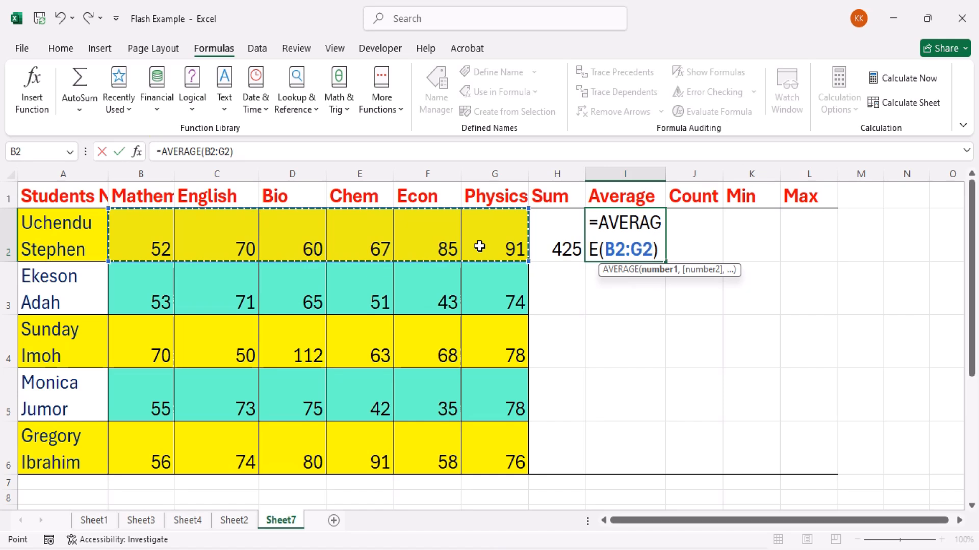
key(Return)
Enter =COUNT(Table1[@]) in J2 on Sheet3 to count the numeric cells in the table's first data row
click(689, 253)
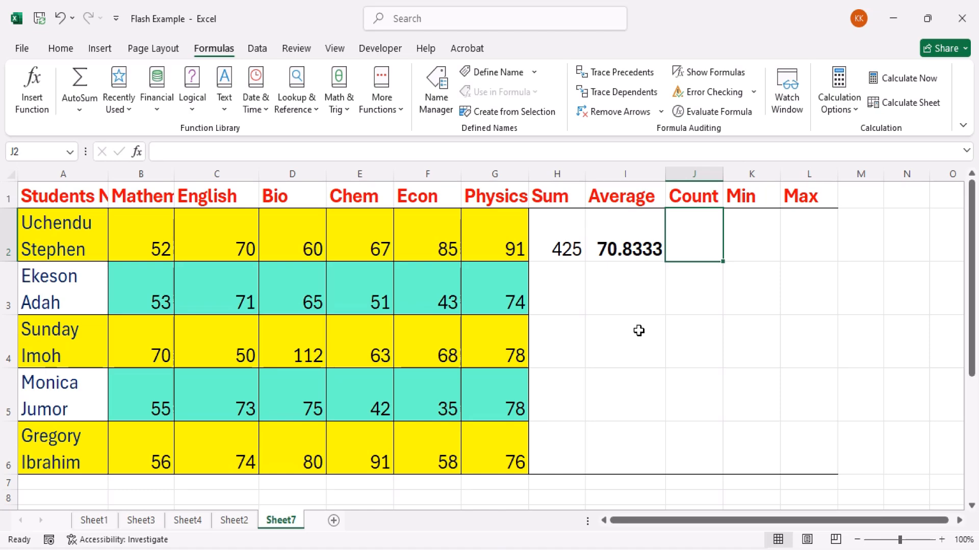
click(197, 524)
click(141, 521)
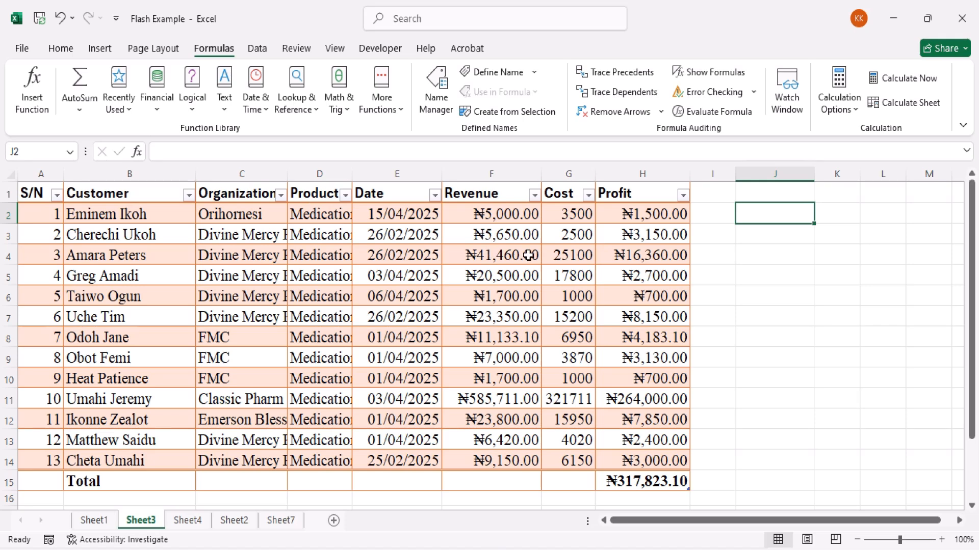
text(=coun)
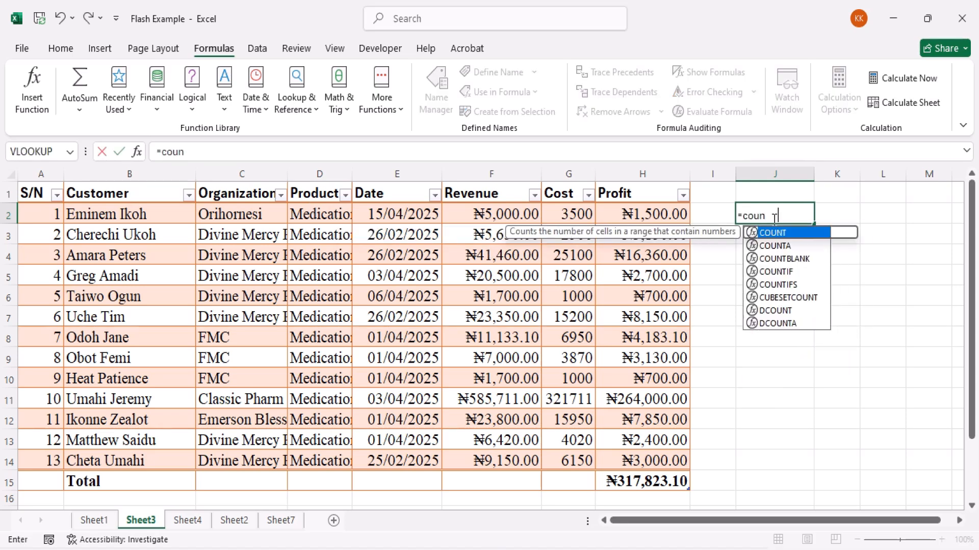
key(Tab)
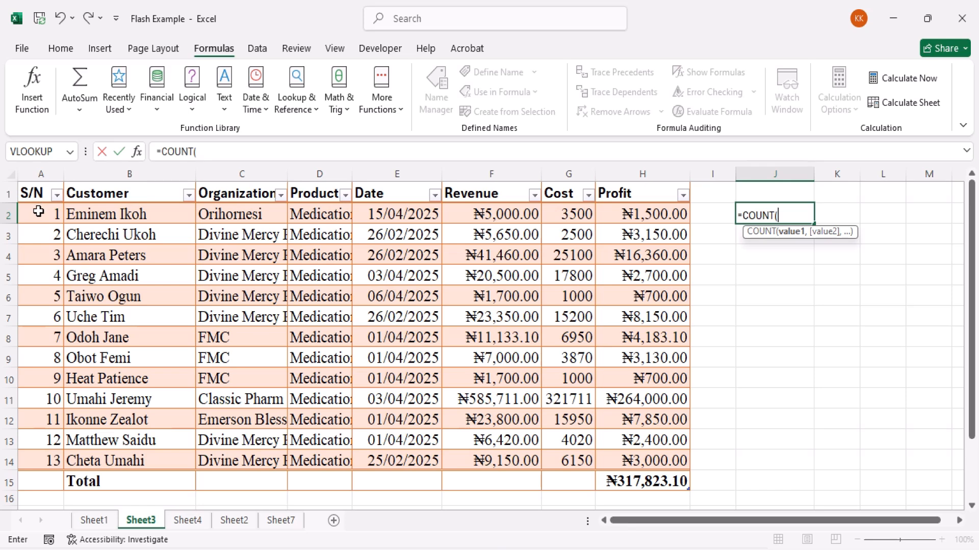
drag(38, 212, 616, 217)
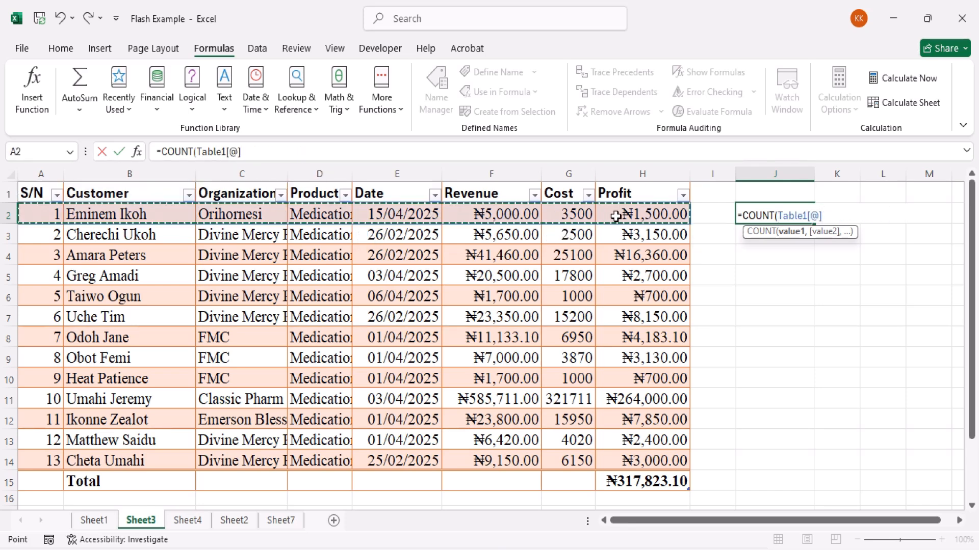
text())
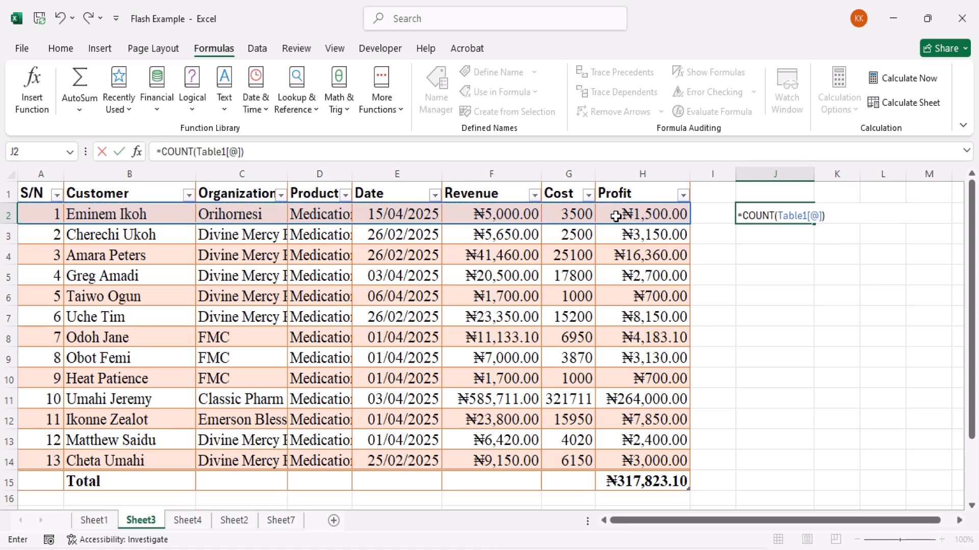
key(Return)
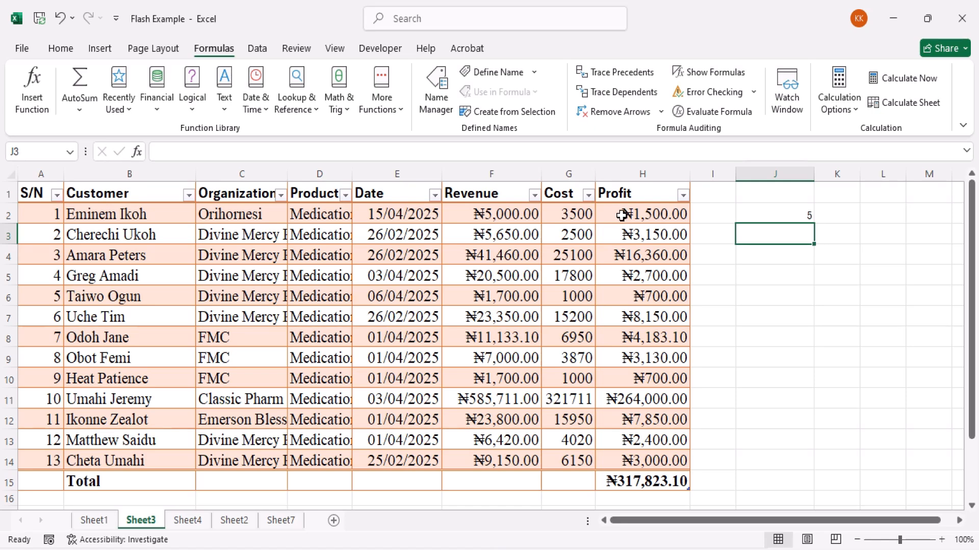
click(753, 217)
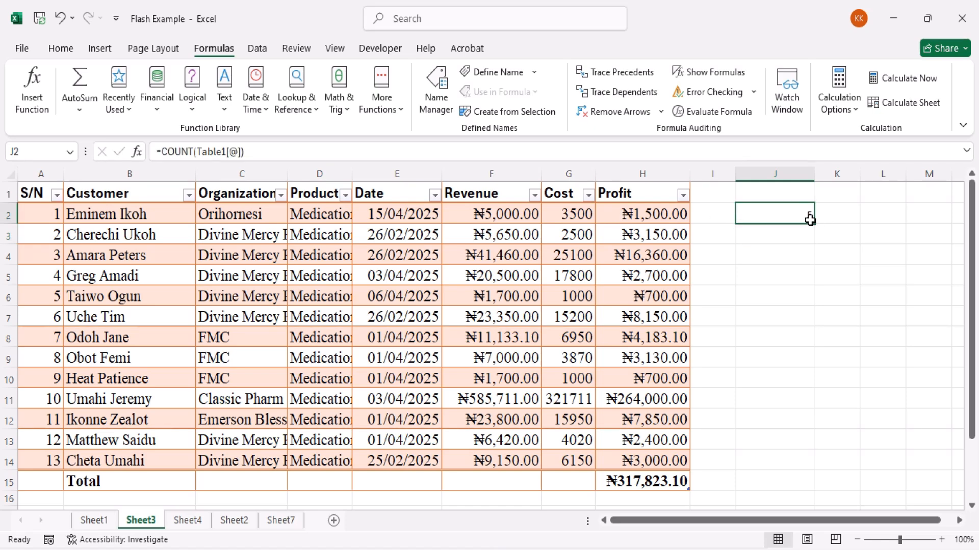
Insert the AutoSum Count Numbers function in J2 on Sheet7 with the suggested range B2:I2
click(280, 521)
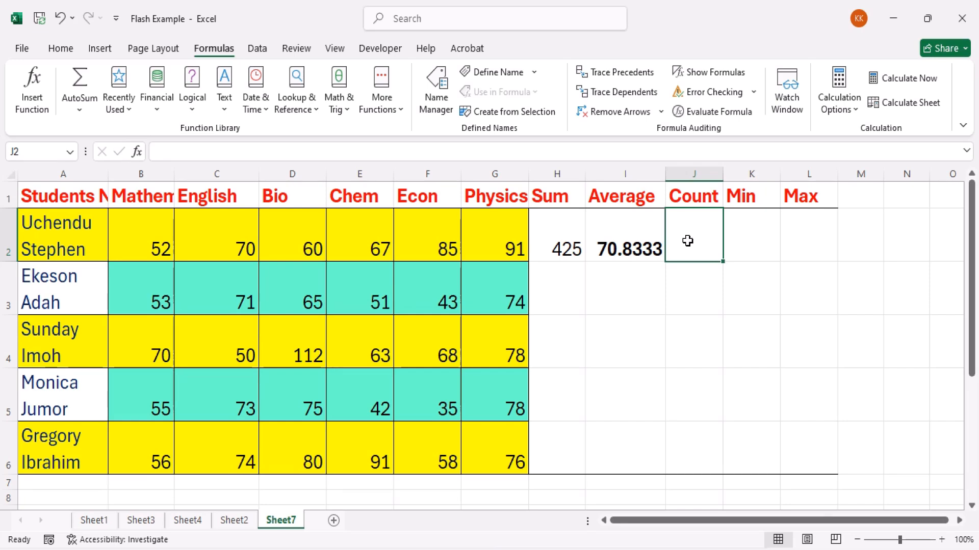
click(80, 112)
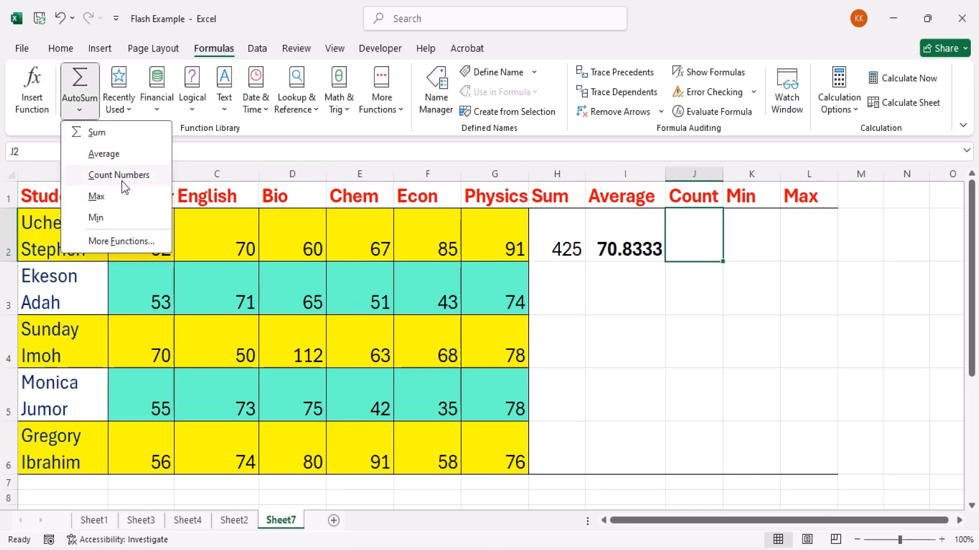
click(120, 178)
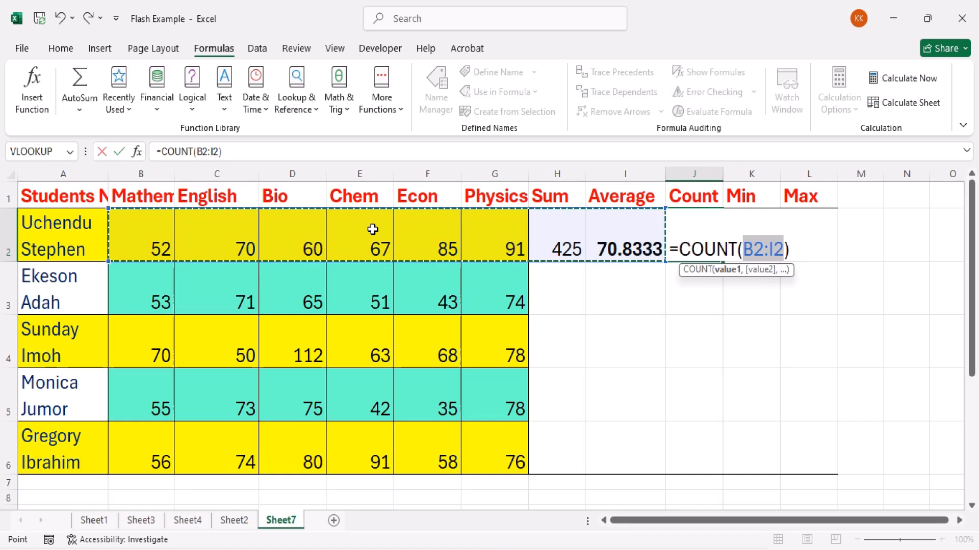
key(Return)
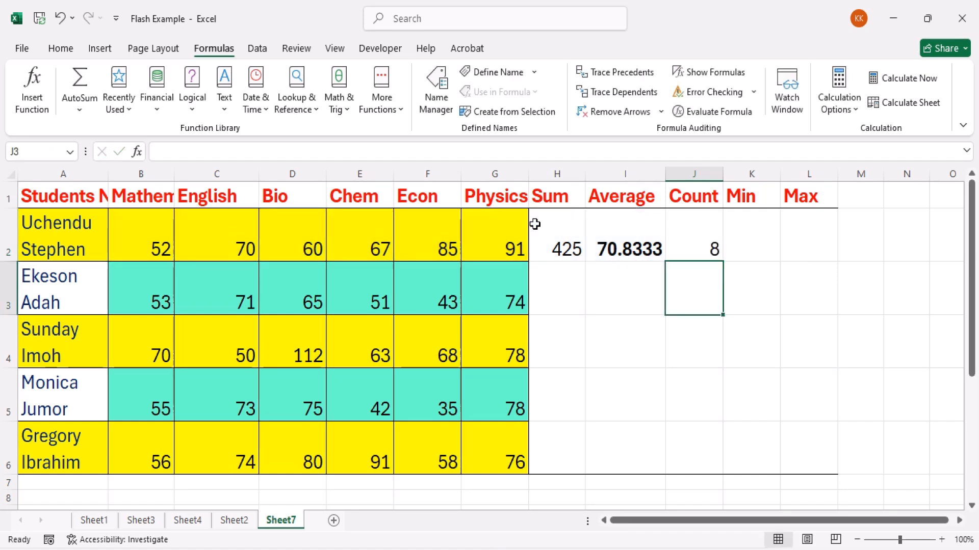
Enter =MIN(B2:G2) in K2 to find the first student's lowest subject score
click(750, 239)
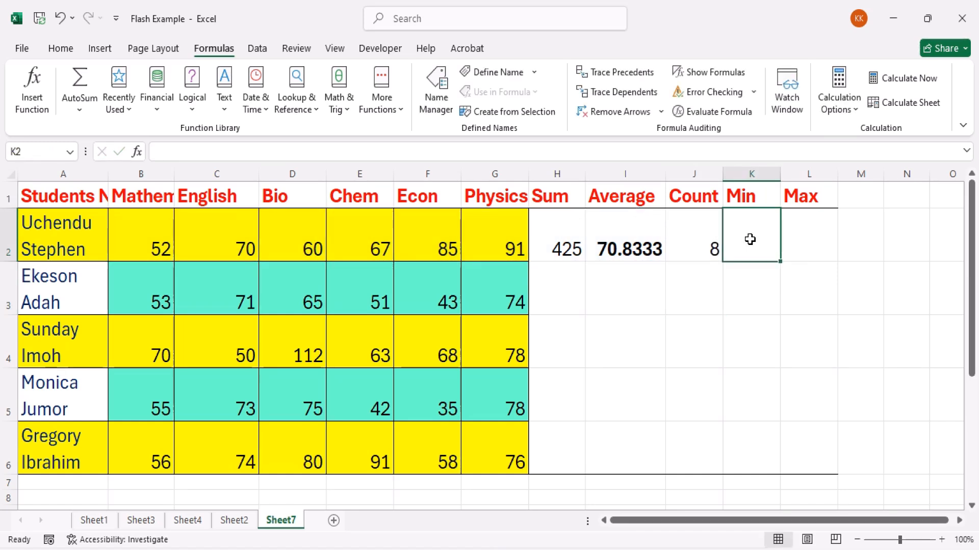
text(=min)
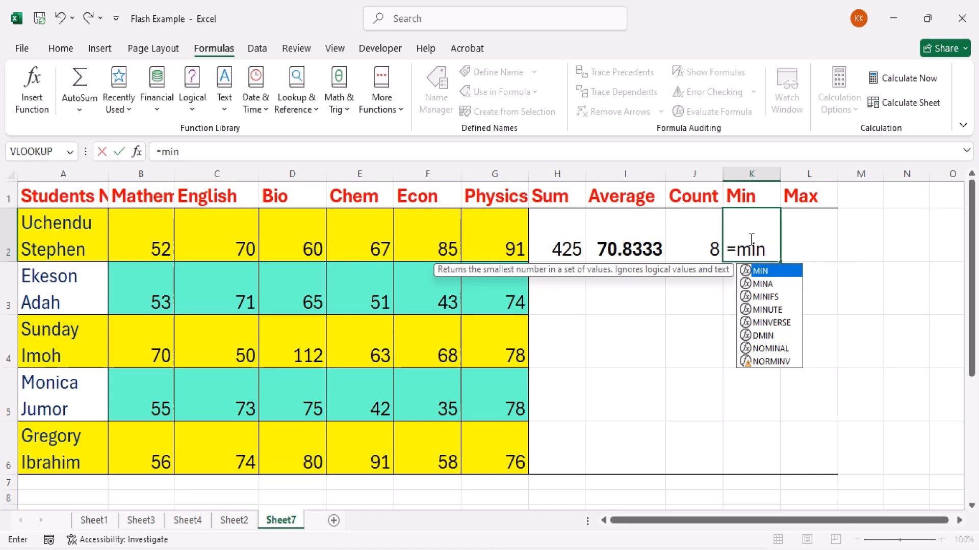
key(Tab)
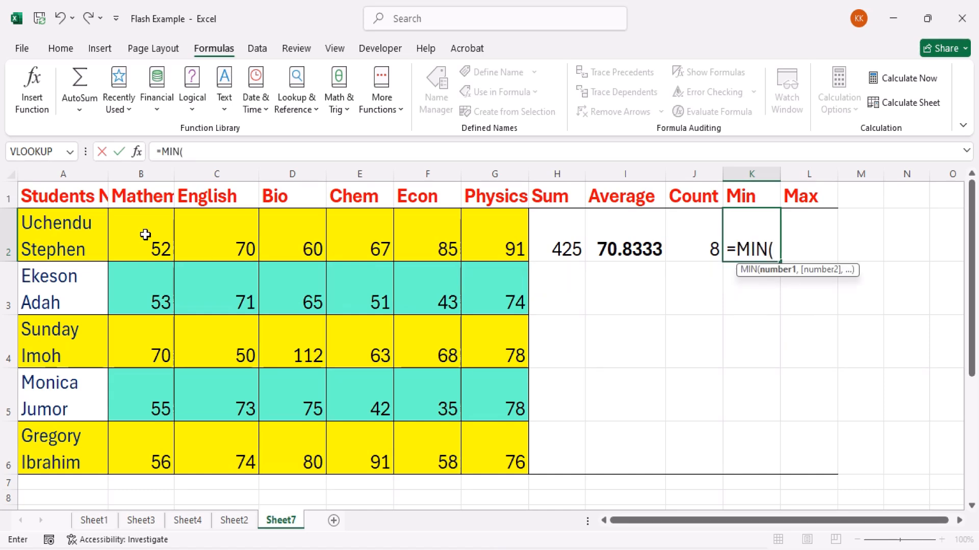
drag(141, 234, 478, 237)
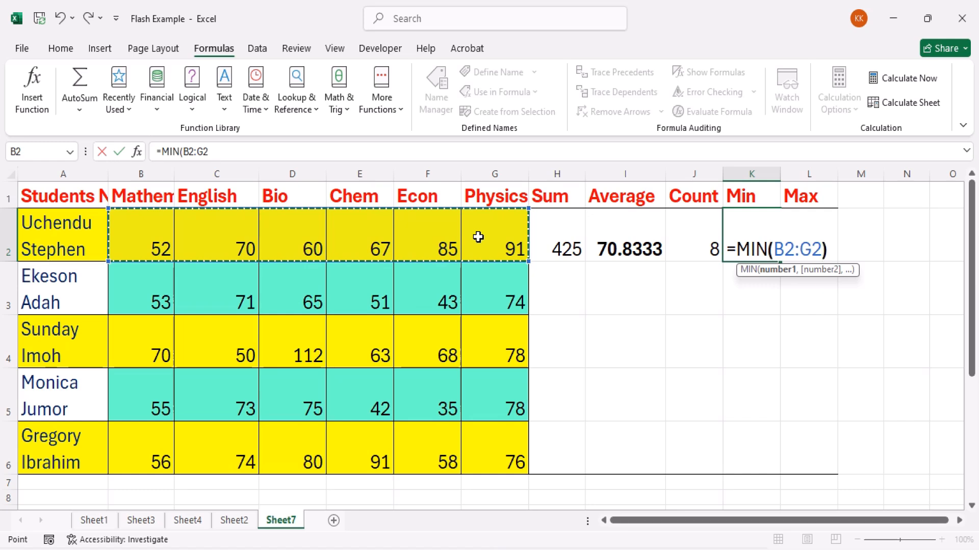
text())
key(Return)
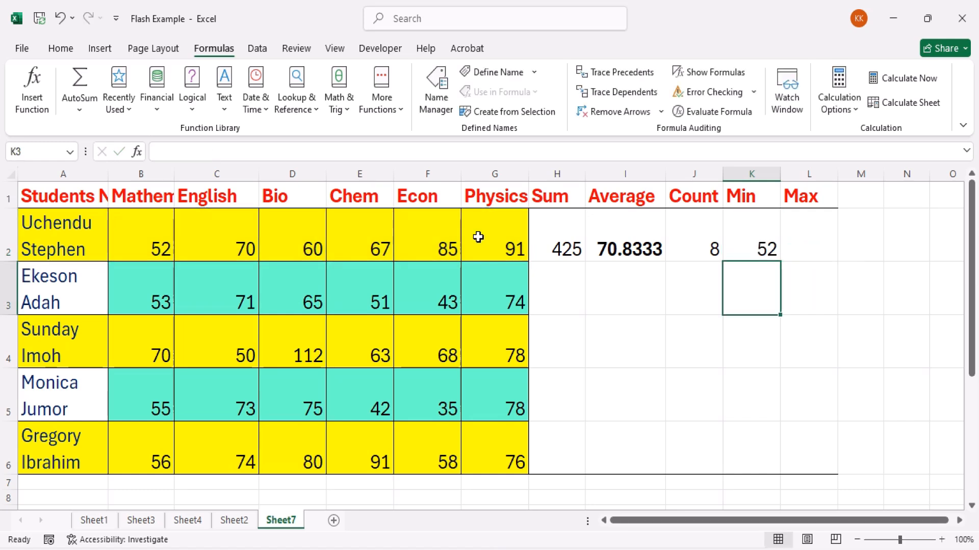
Enter =MAX(B2:G2) in L2 to find the first student's highest subject score
click(805, 234)
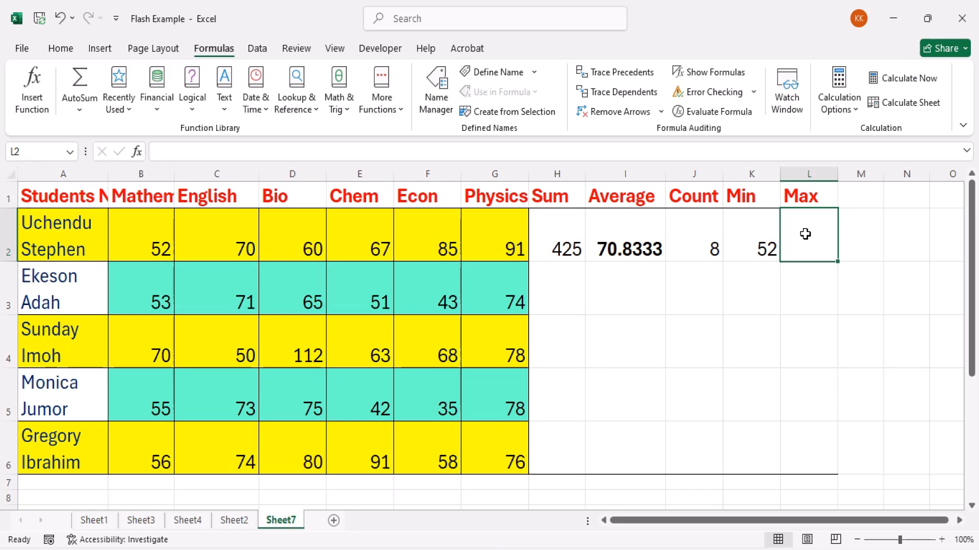
text(=max)
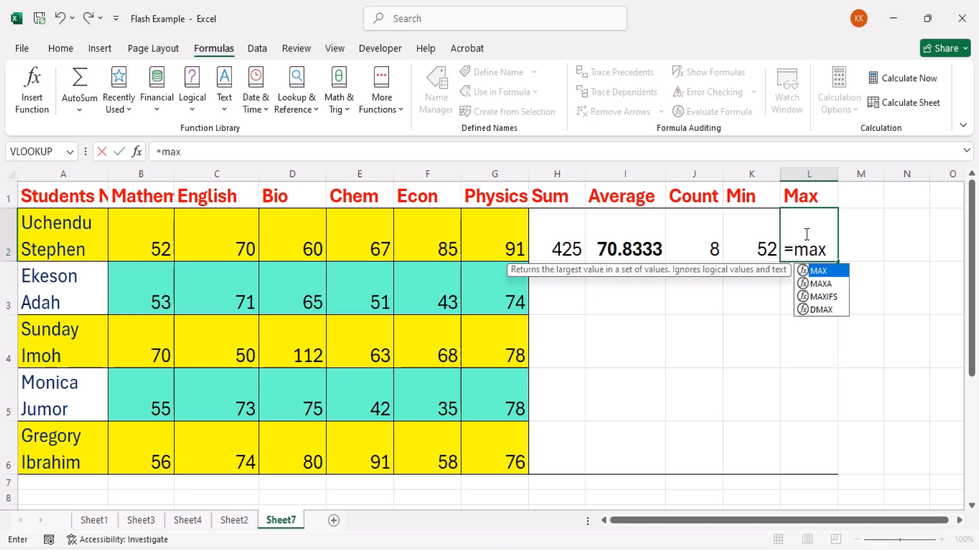
key(Tab)
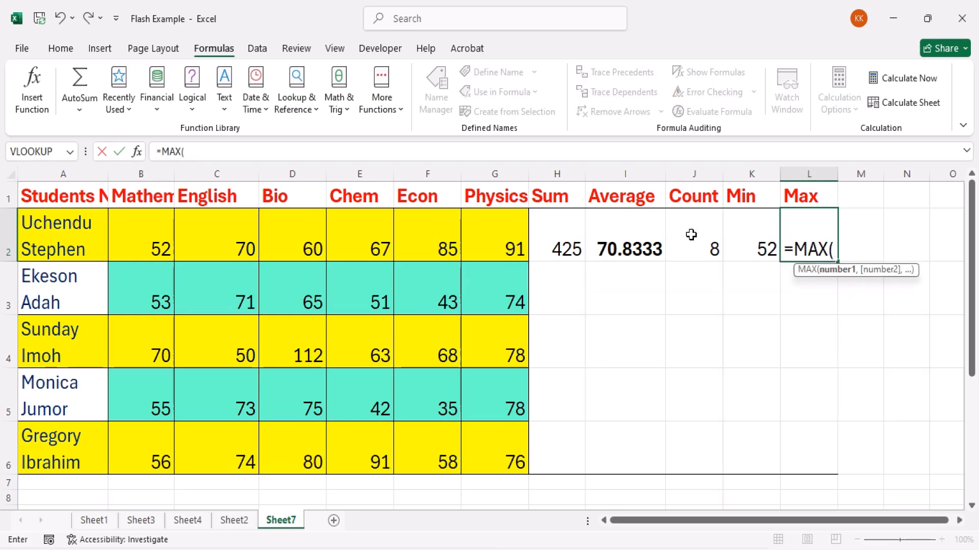
drag(149, 238, 473, 238)
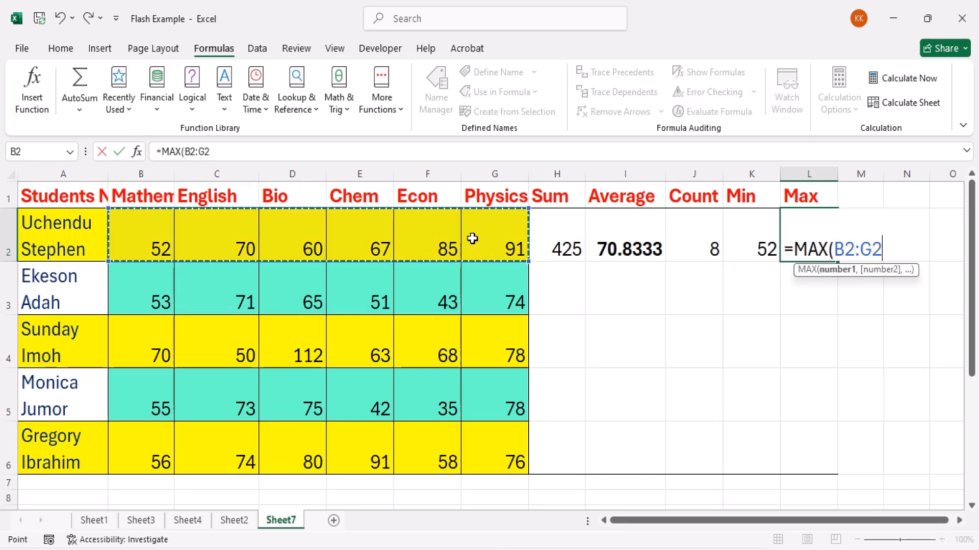
text())
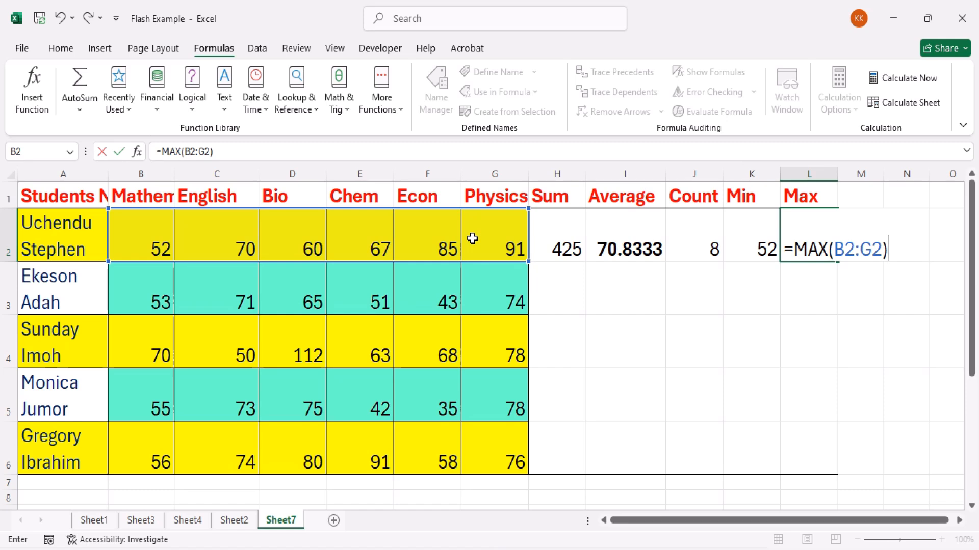
key(Return)
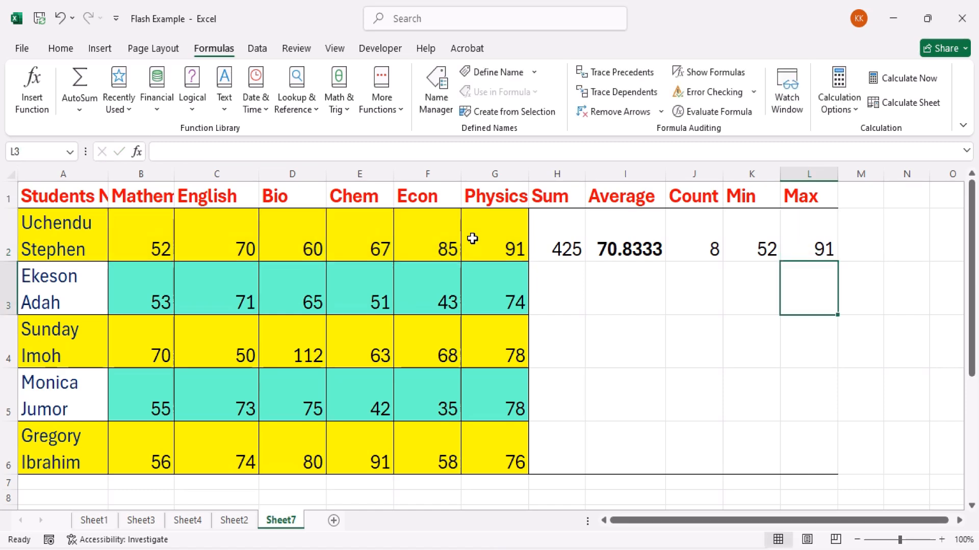
Fill the Sum formula in H2 and the Average formula in I2 down to row 6 for the remaining students
click(564, 249)
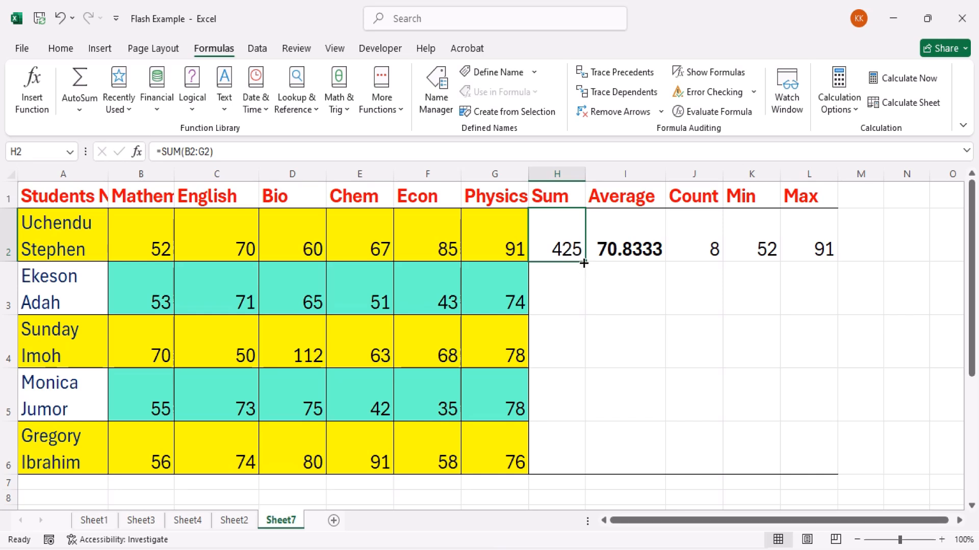
drag(585, 262, 590, 464)
click(630, 249)
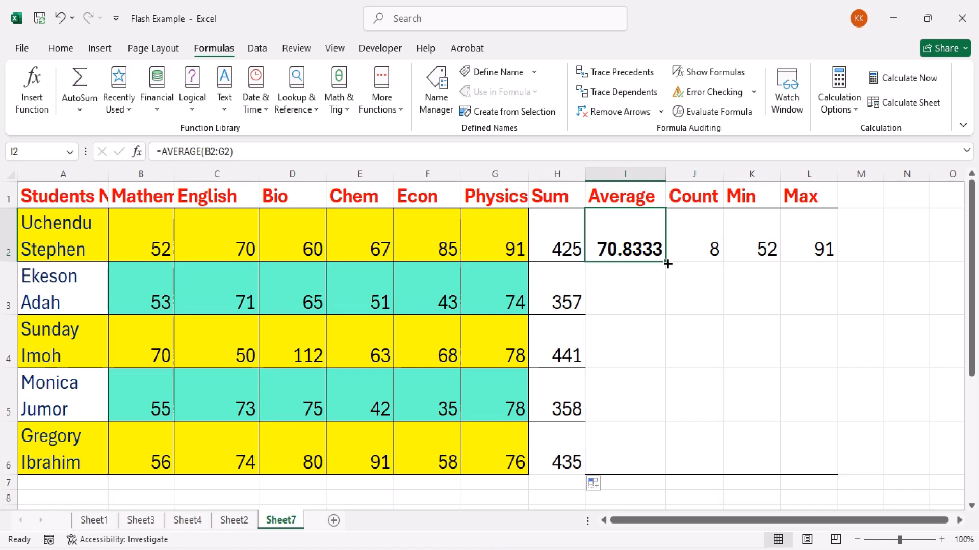
drag(665, 264, 677, 471)
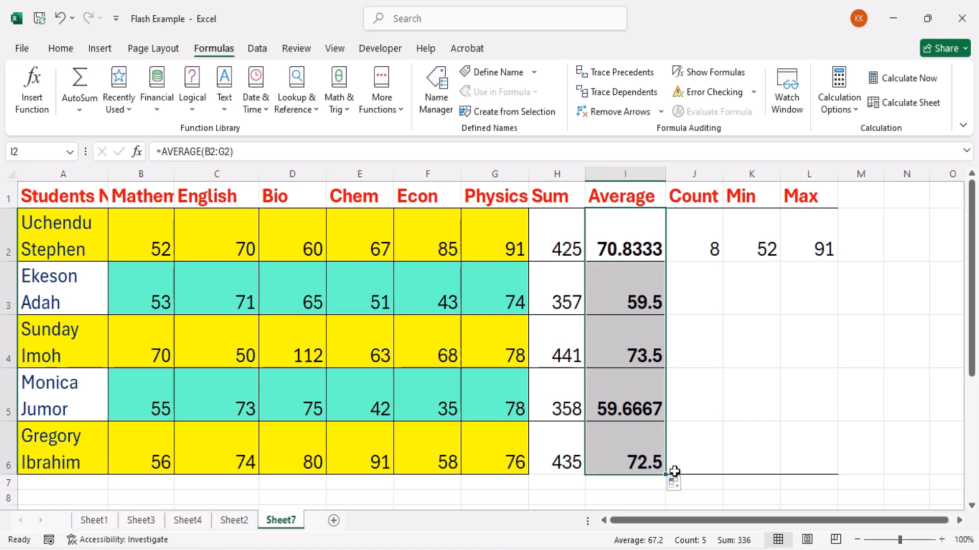
click(711, 417)
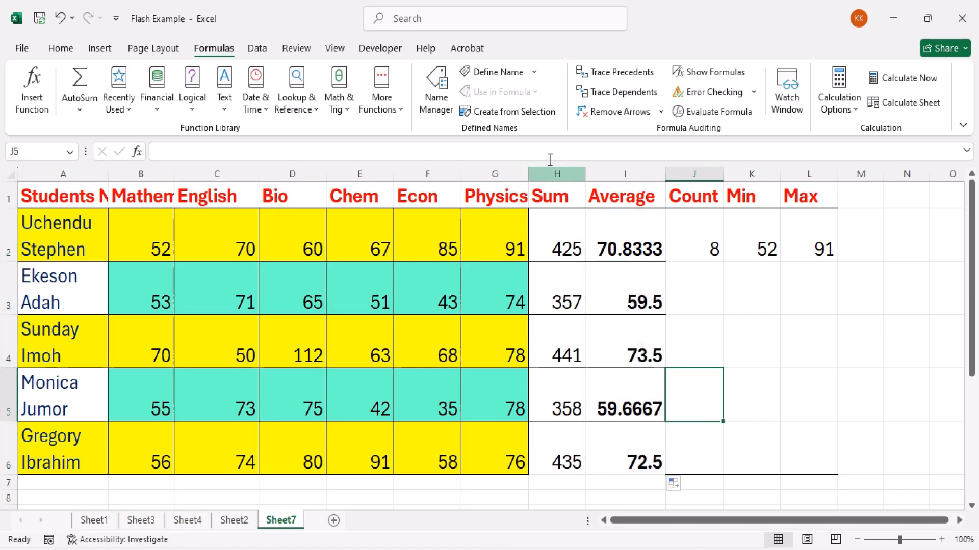